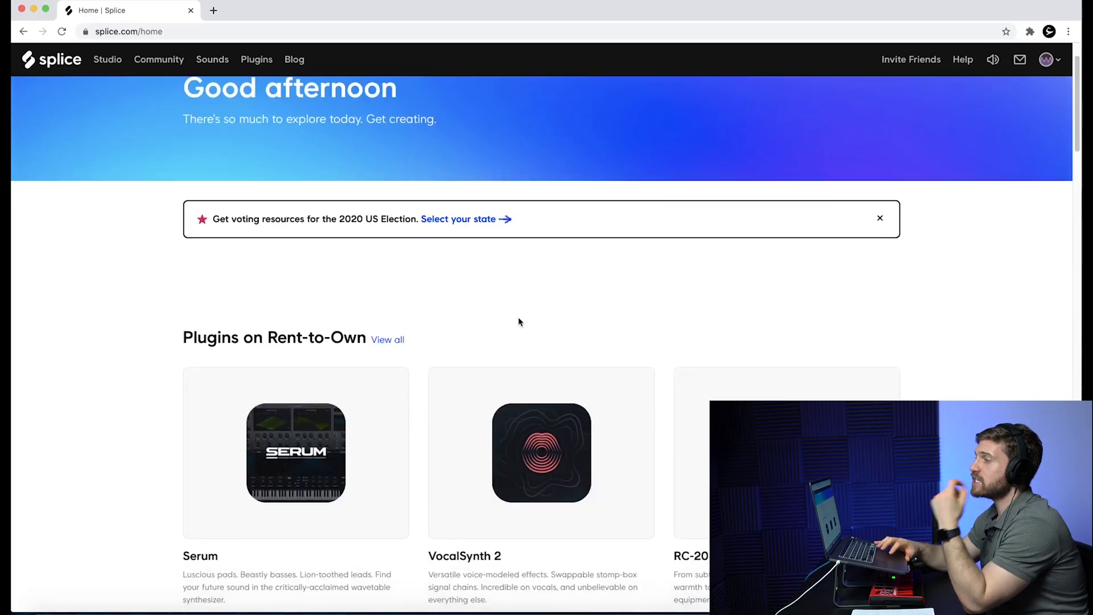
Scroll through the Free Plugins results, such as OTT, SPAN and PanCake
scroll(518, 323, "down", 1)
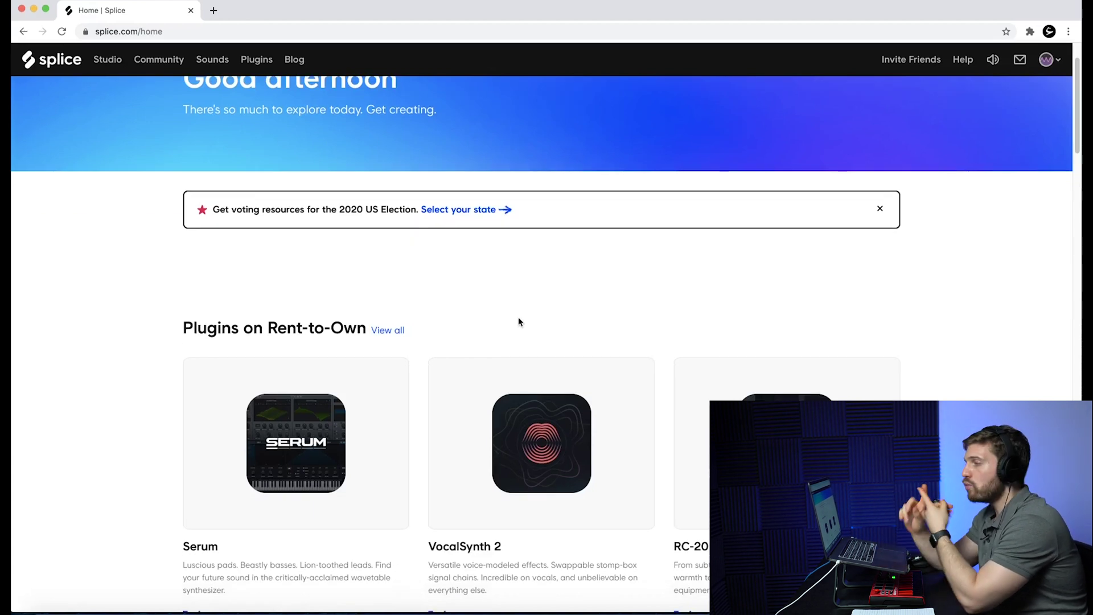
scroll(510, 319, "up", 3)
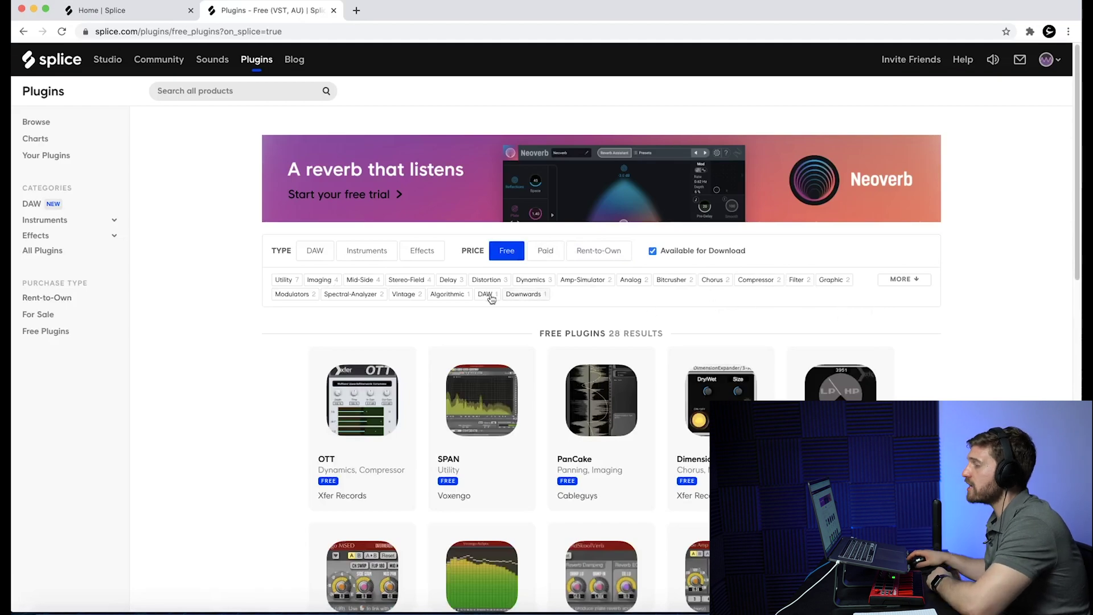
Filter plugins to Rent-to-Own and open Serum's $9.99/month product page
scroll(548, 370, "down", 10)
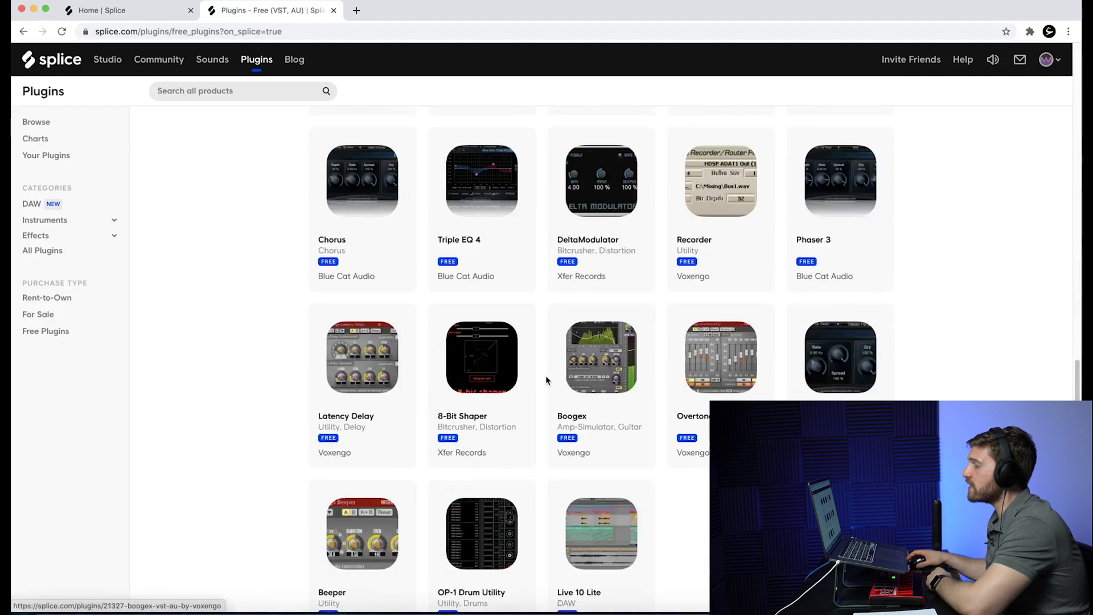
scroll(546, 375, "up", 10)
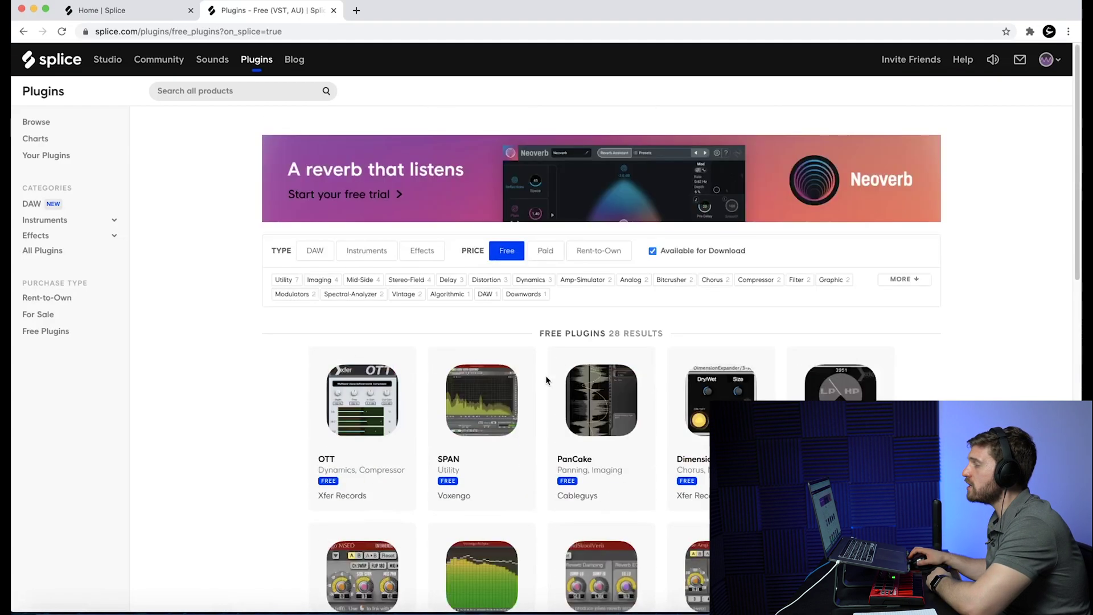
left_click(595, 252)
left_click(381, 381)
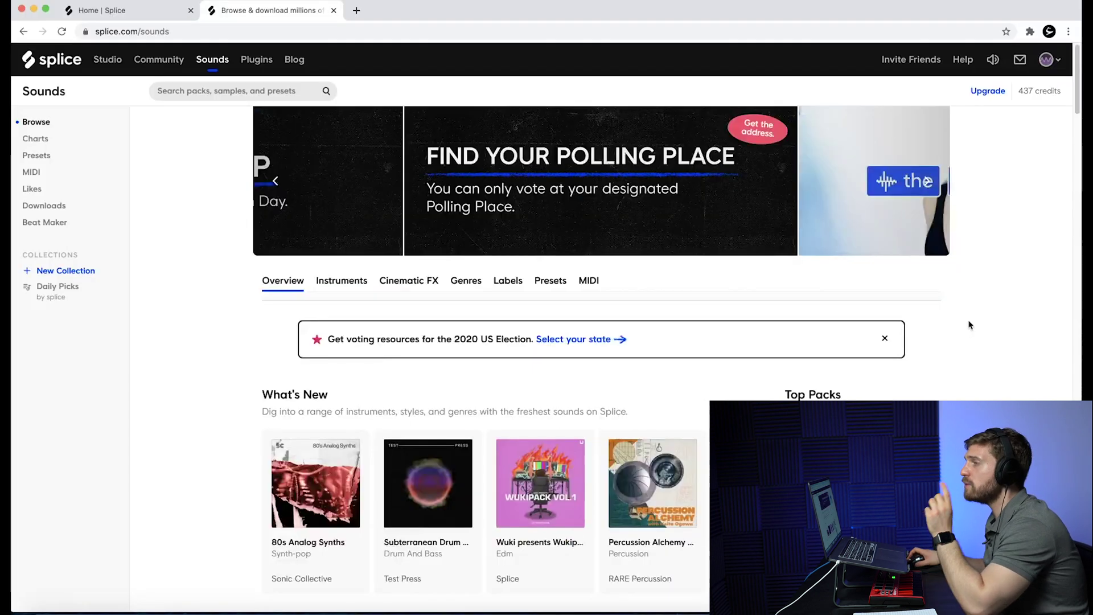
View the weekly top sample pack charts, check the top labels chart, then return to packs
scroll(769, 293, "down", 2)
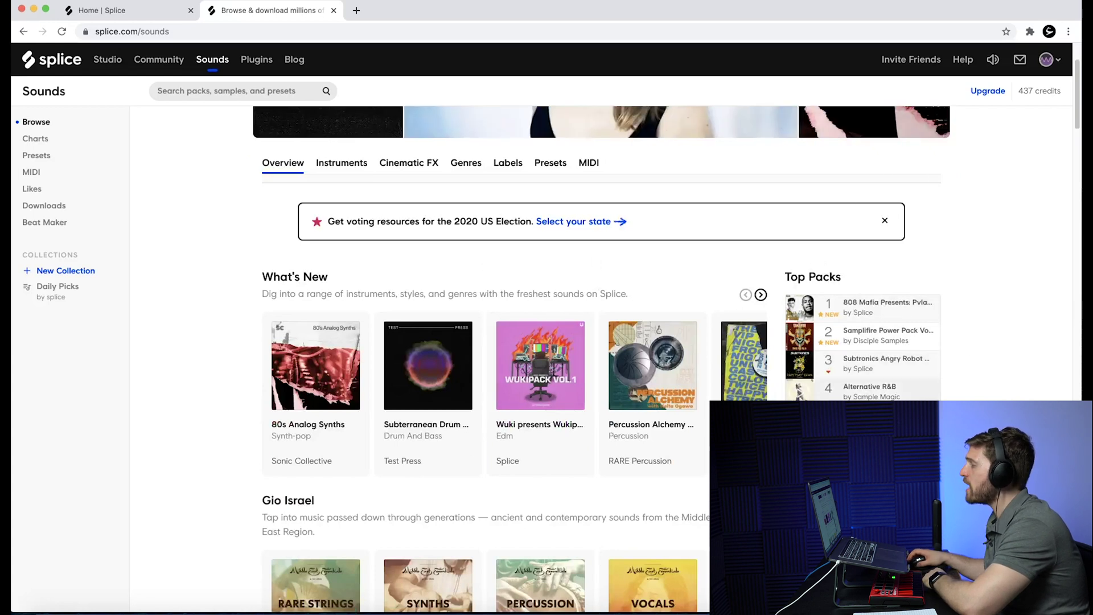
scroll(456, 421, "down", 3)
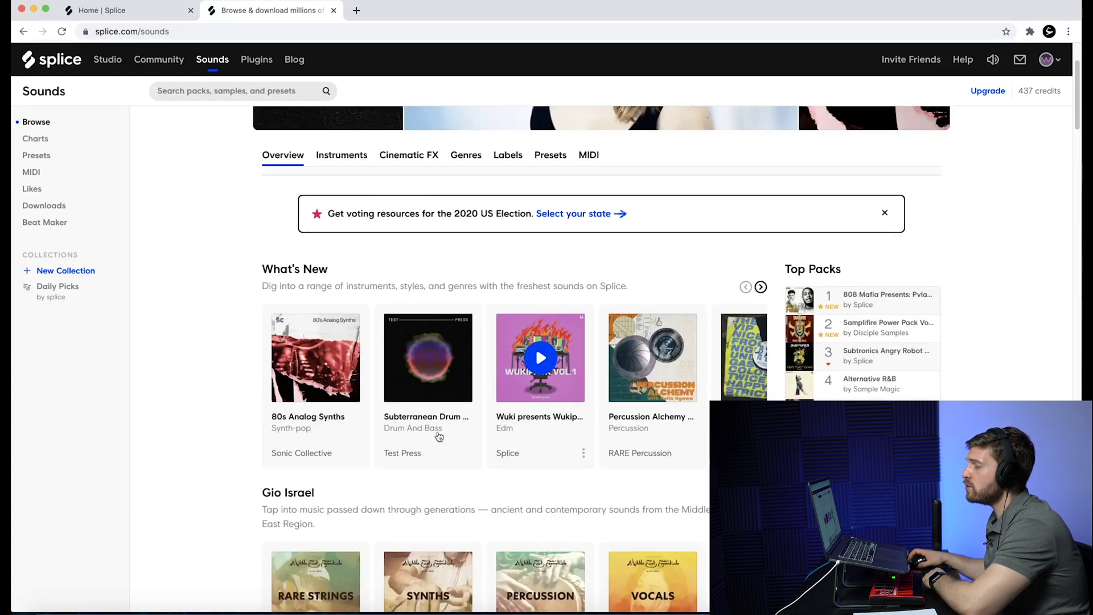
scroll(473, 342, "down", 4)
scroll(544, 360, "down", 15)
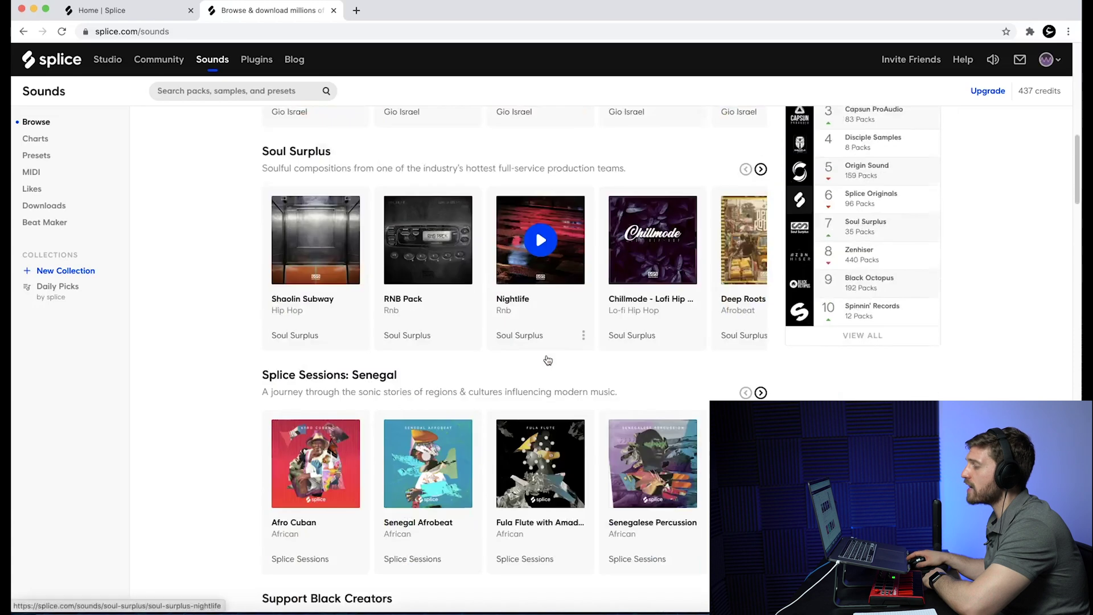
scroll(533, 363, "up", 20)
scroll(531, 363, "up", 3)
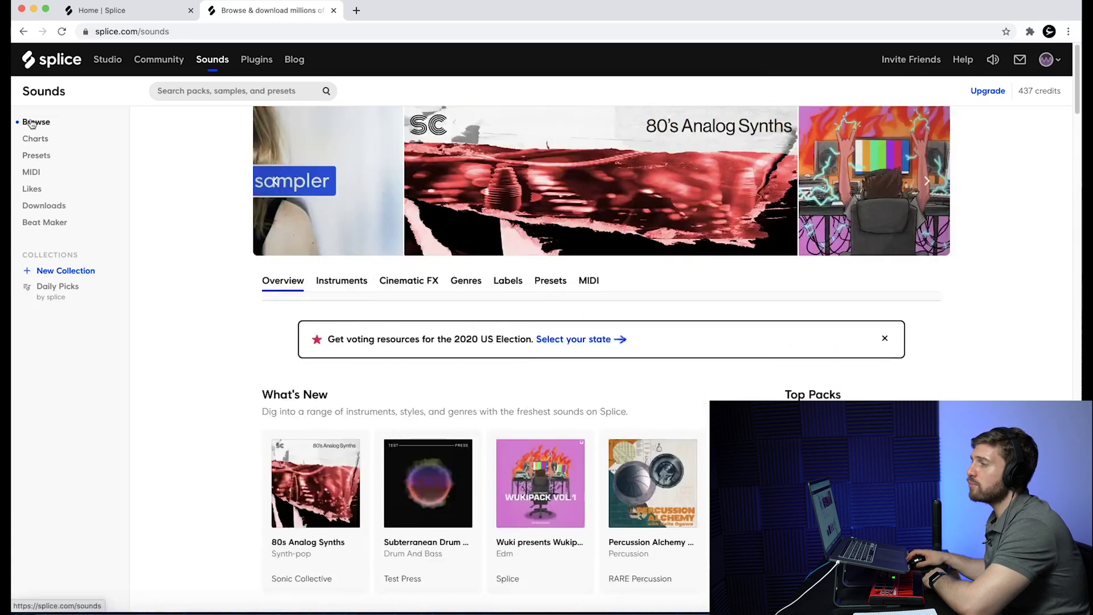
left_click(35, 139)
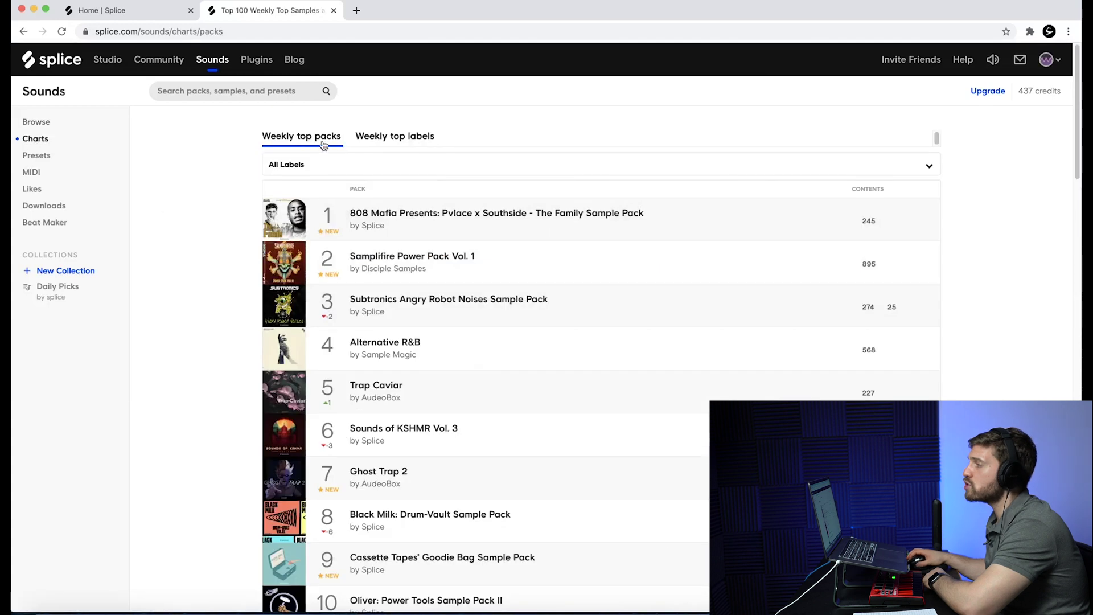
left_click(395, 136)
left_click(297, 138)
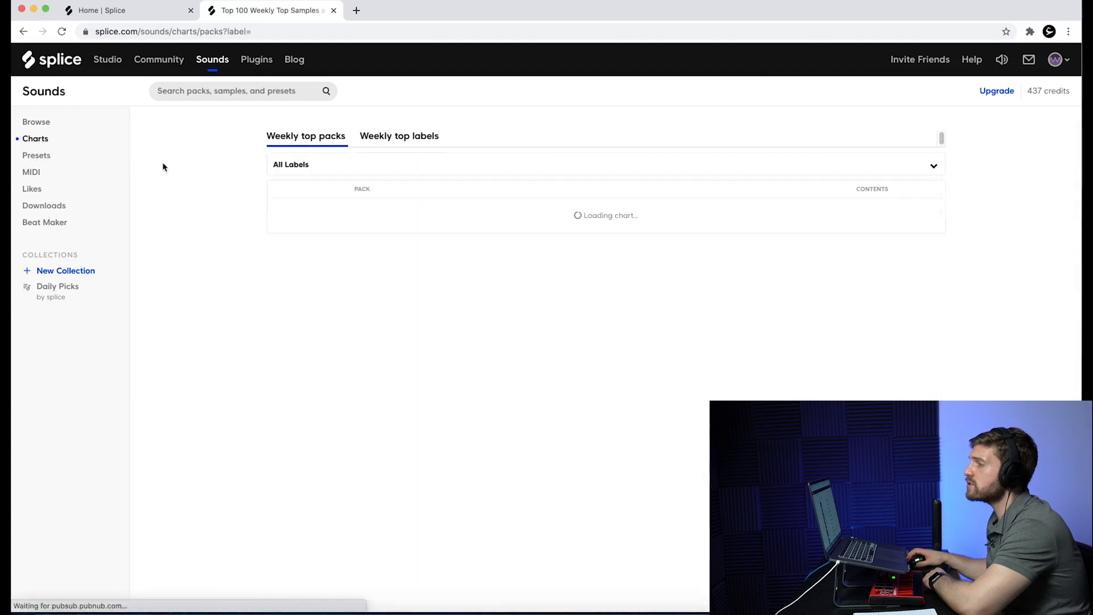
Browse Presets, MIDI packs and Likes, ending on the 564 downloaded samples
left_click(36, 155)
left_click(31, 172)
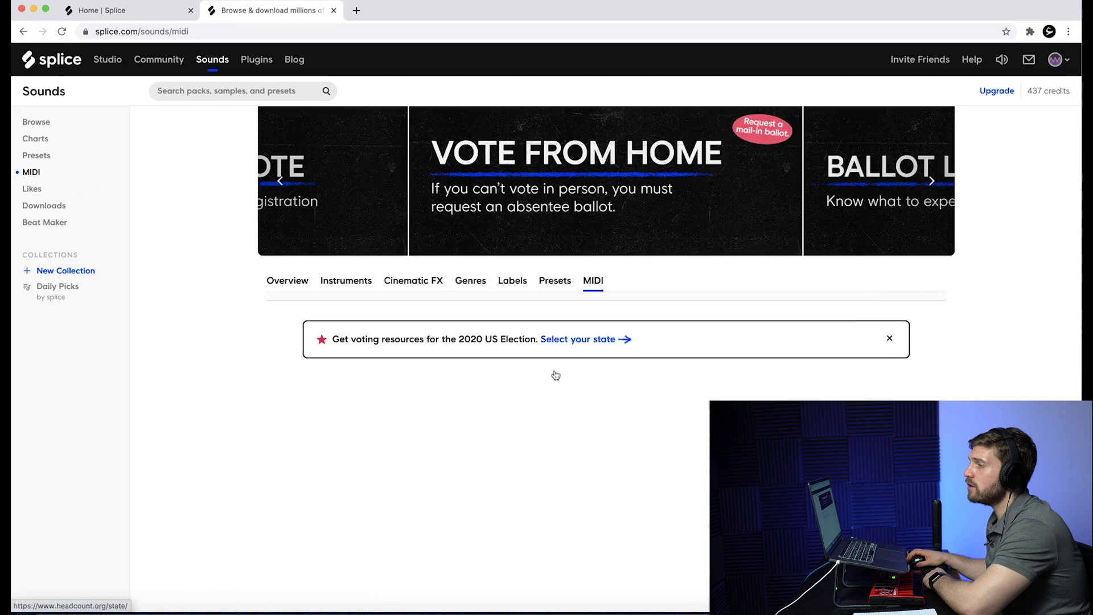
scroll(621, 353, "down", 8)
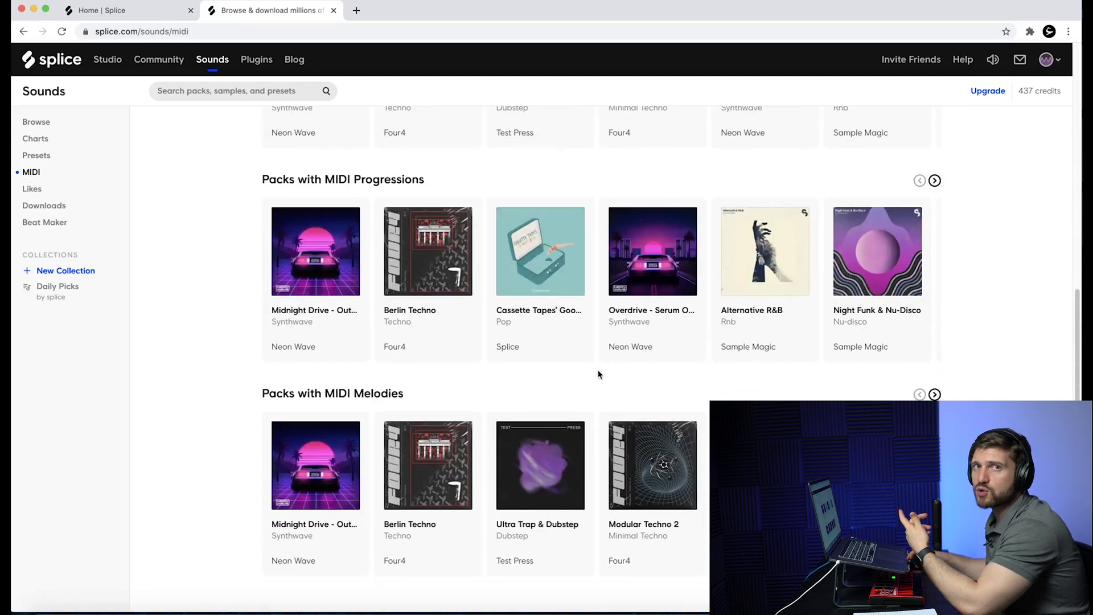
scroll(601, 375, "up", 4)
scroll(598, 375, "up", 4)
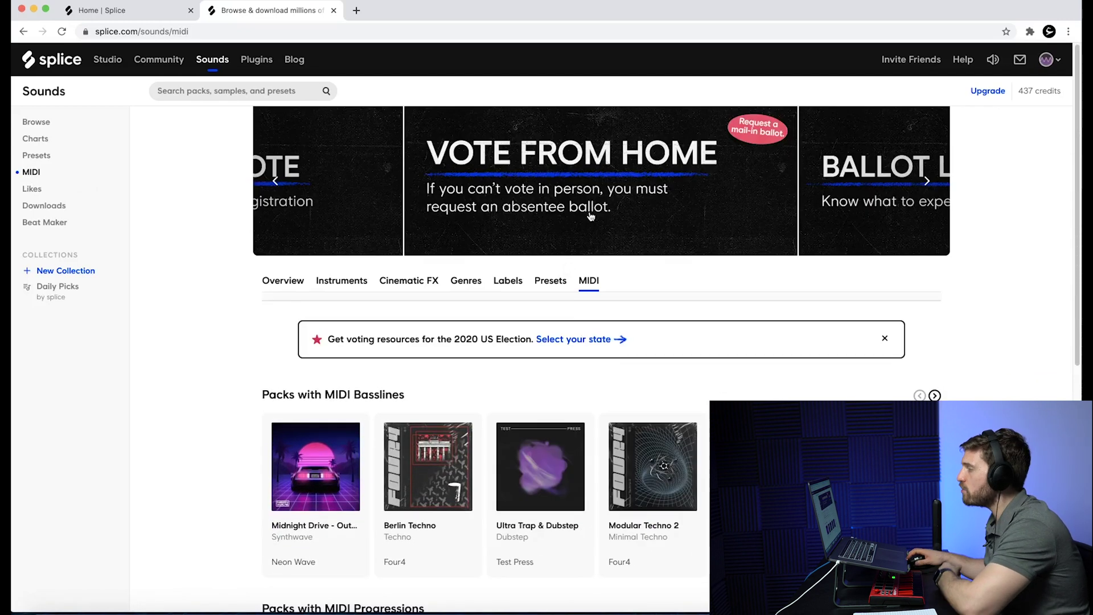
left_click(31, 190)
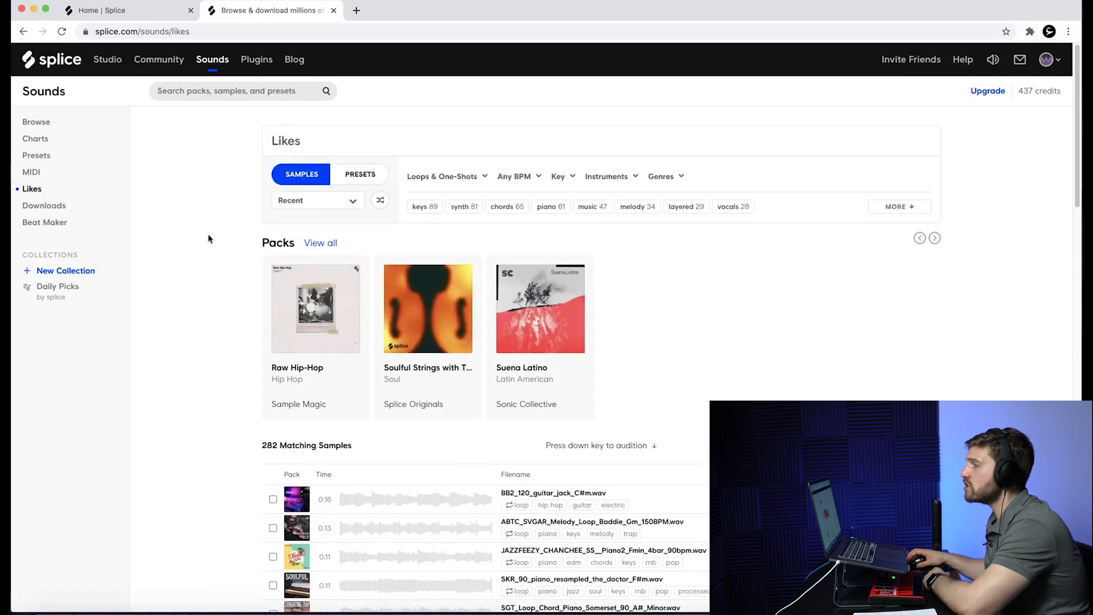
scroll(767, 359, "down", 1)
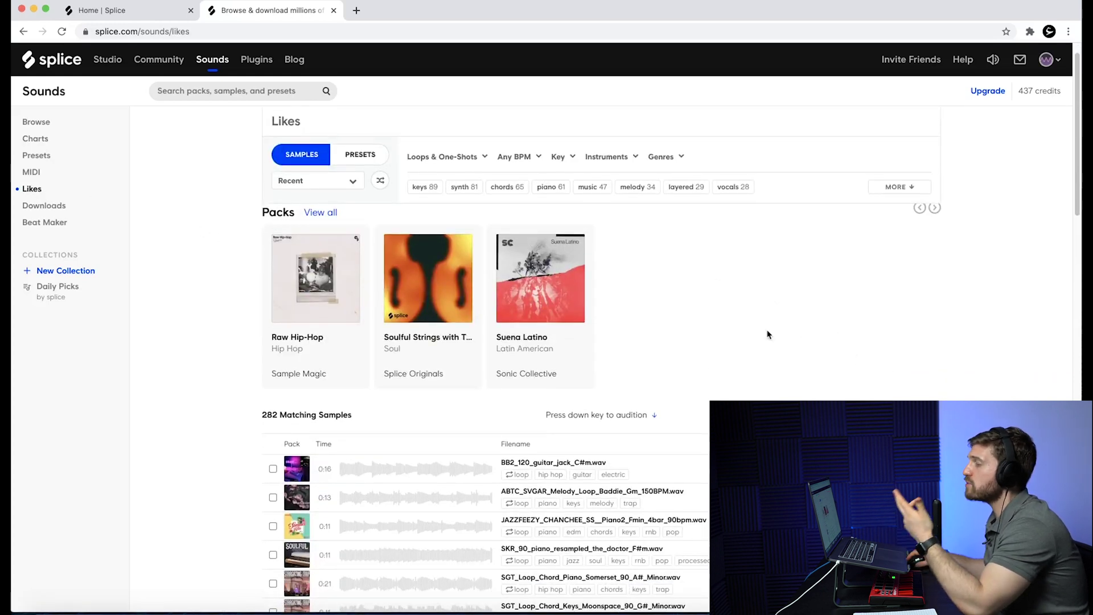
left_click(44, 205)
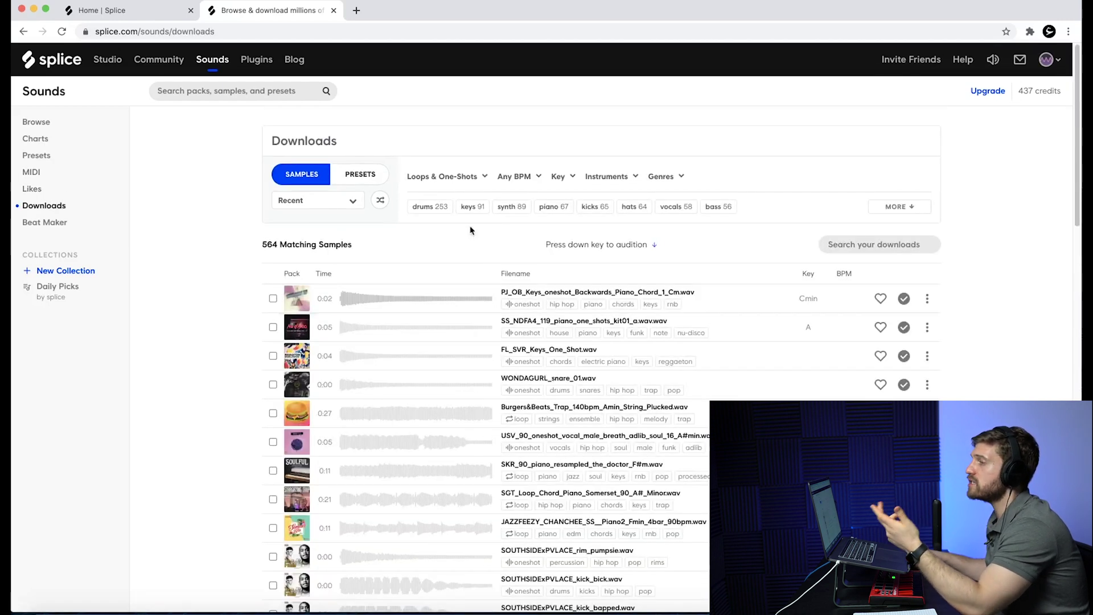
Review the 100–1000 monthly sample credit plans, then navigate back twice
left_click(558, 206)
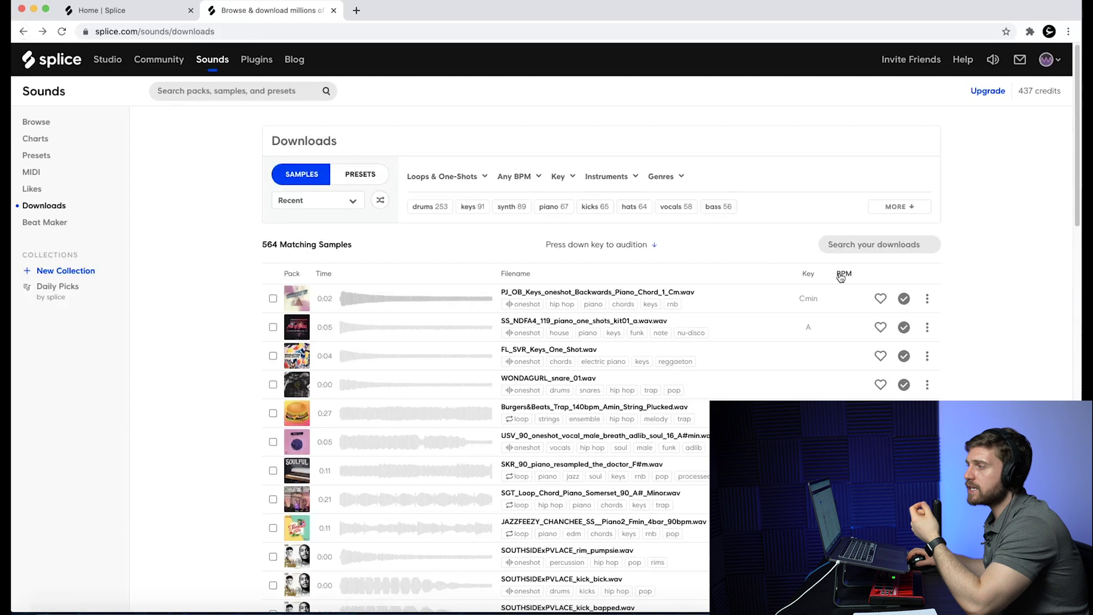
left_click(988, 92)
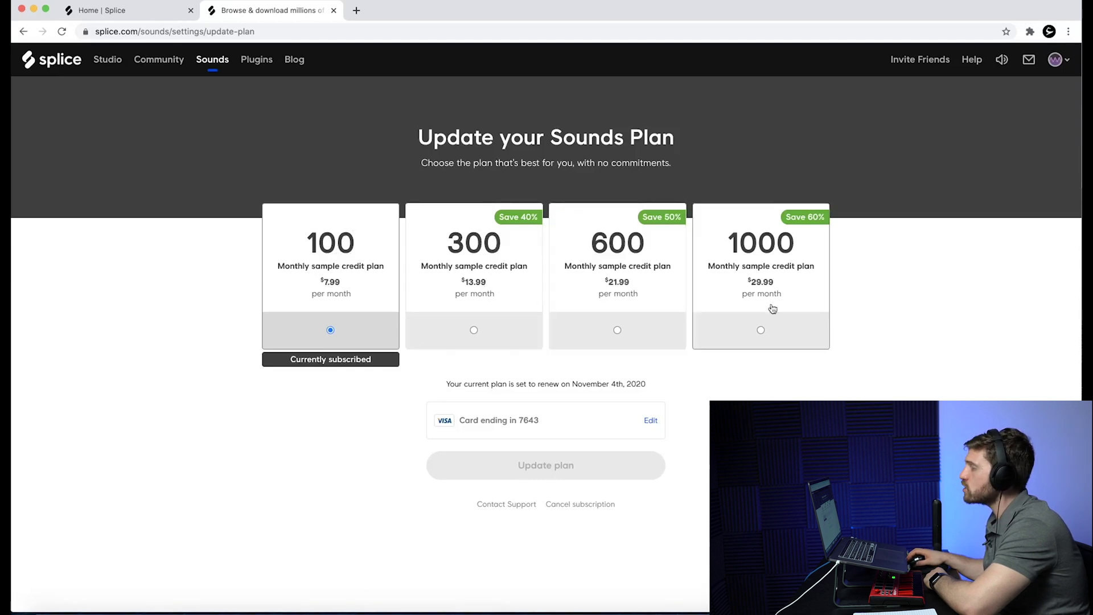
key("super+bracketleft")
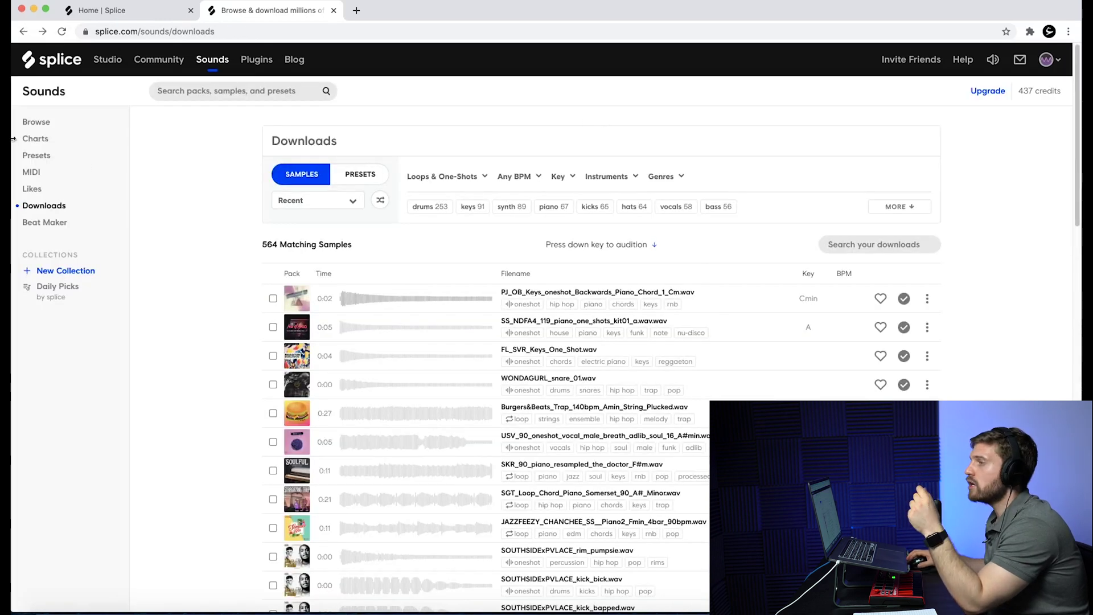
key("super+bracketleft")
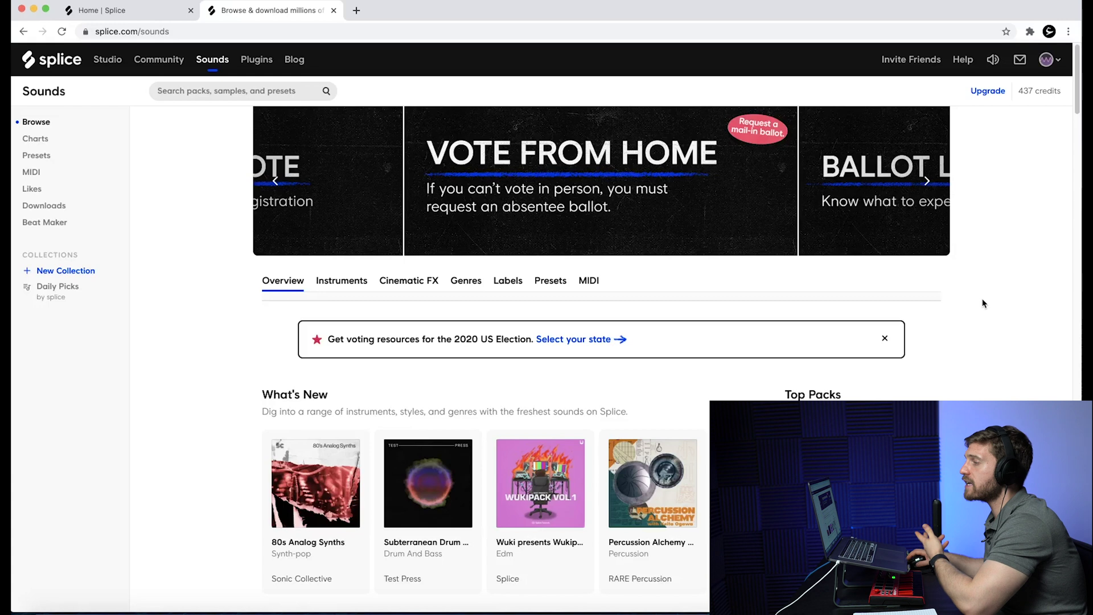
Under Instruments, choose the Piano tag on the Keys card to list 29,638 samples
left_click(336, 281)
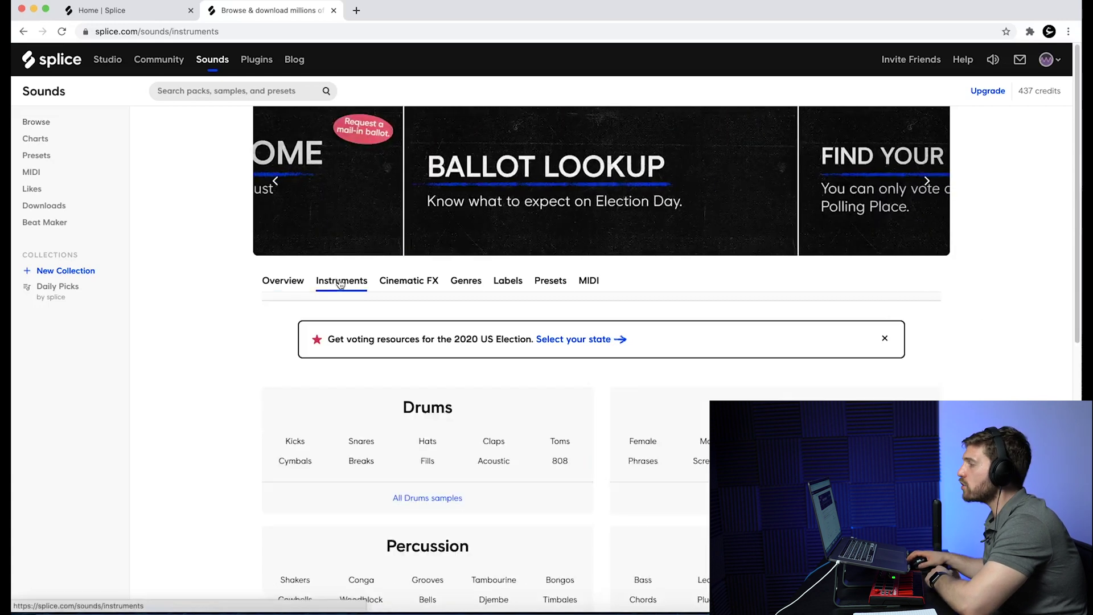
scroll(843, 273, "down", 3)
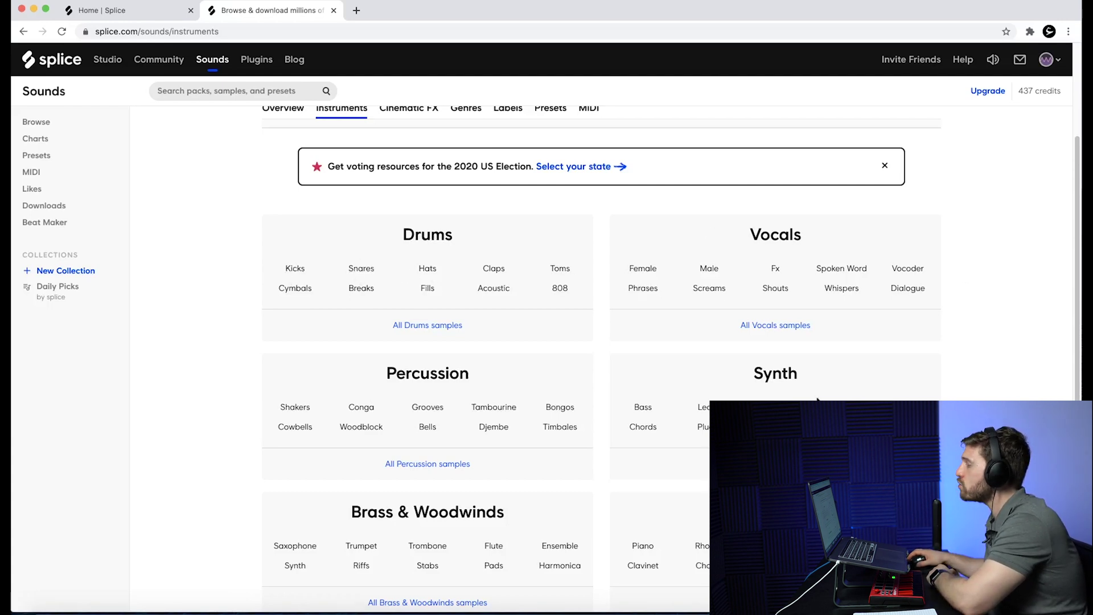
scroll(602, 357, "down", 1)
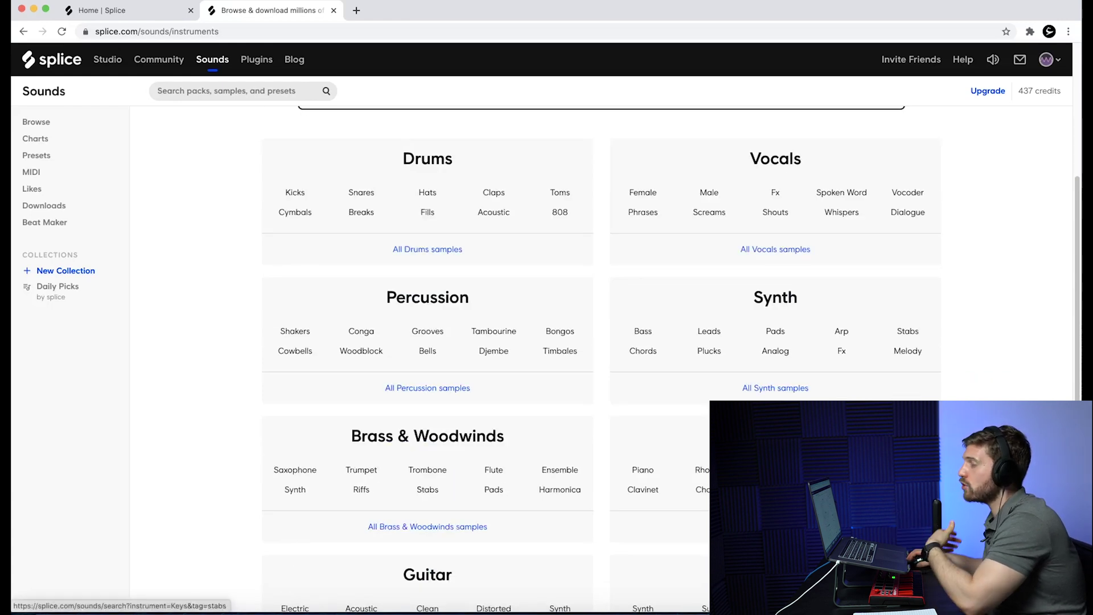
left_click(651, 472)
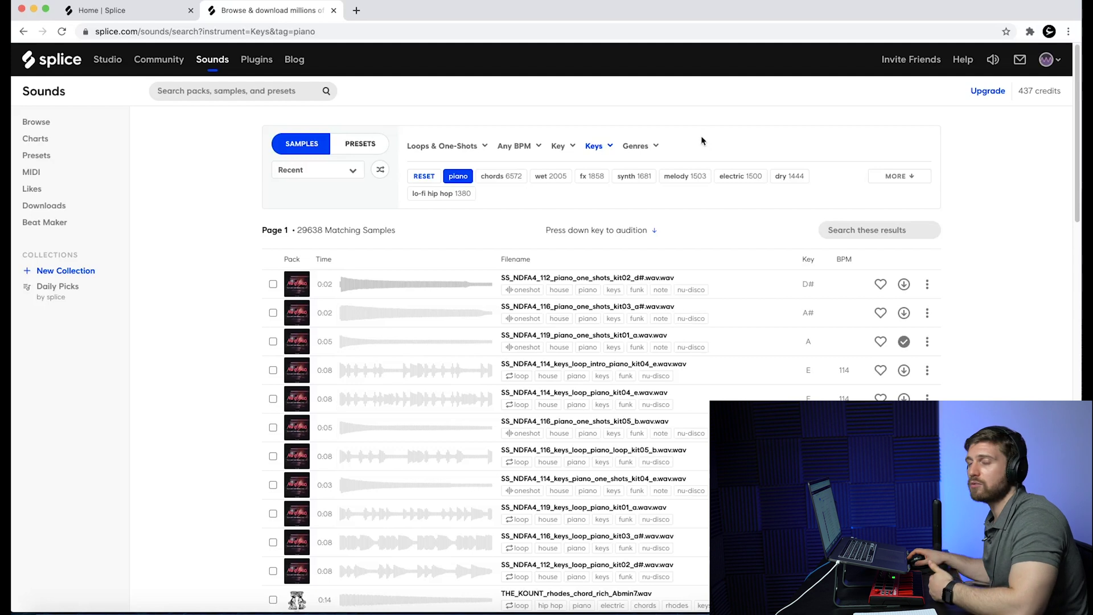
Set the tempo filter to exactly 150 BPM, then to a 145–150 BPM range
left_click(515, 147)
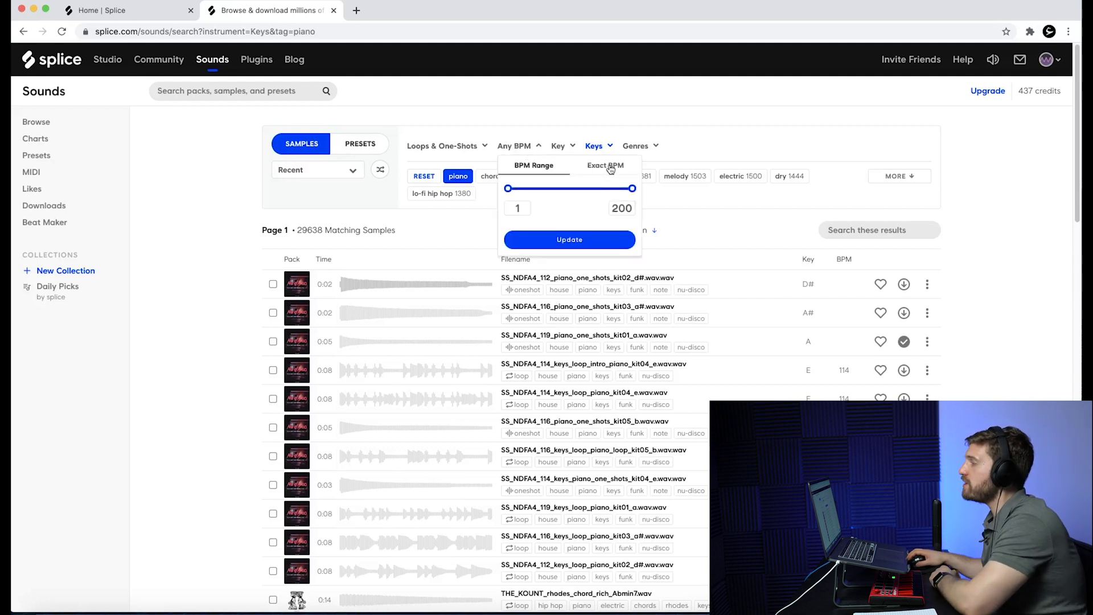
left_click(605, 165)
type("150")
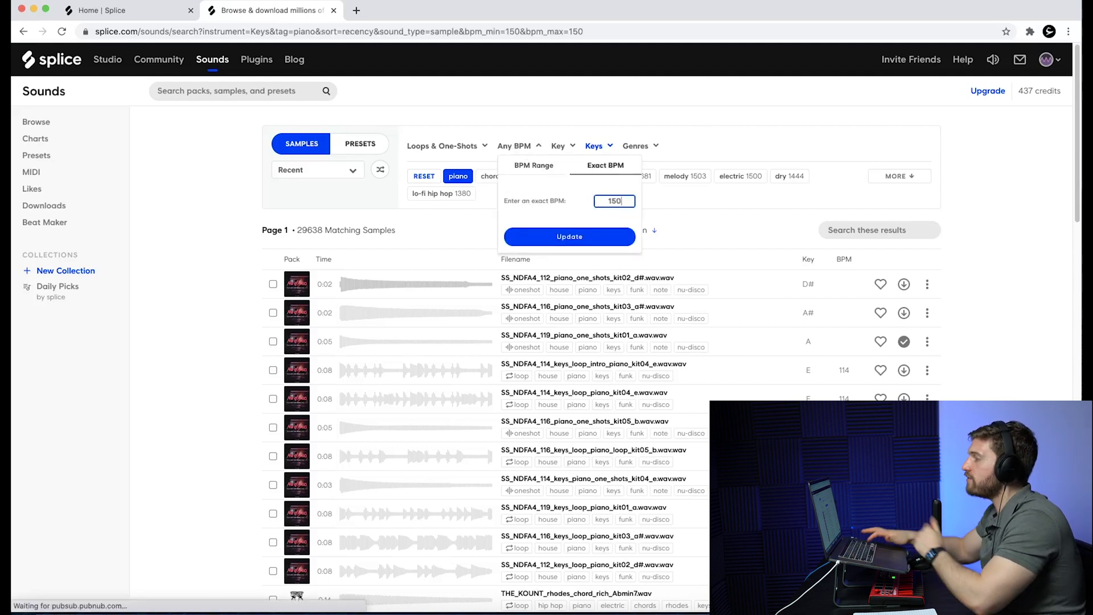
key("Return")
left_click(529, 148)
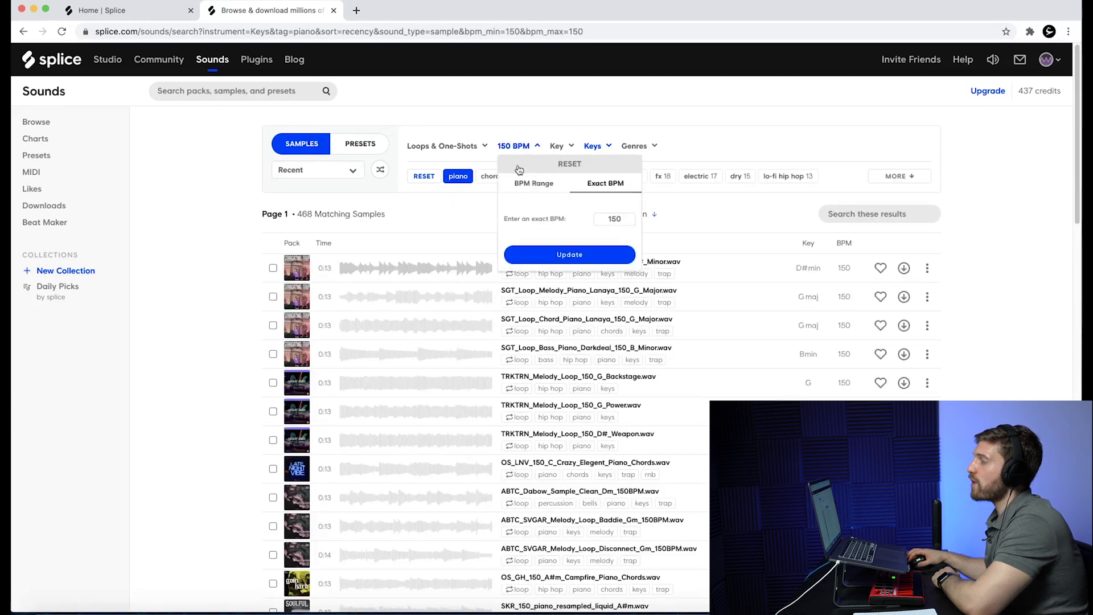
double_click(519, 226)
type("145")
double_click(621, 226)
type("150")
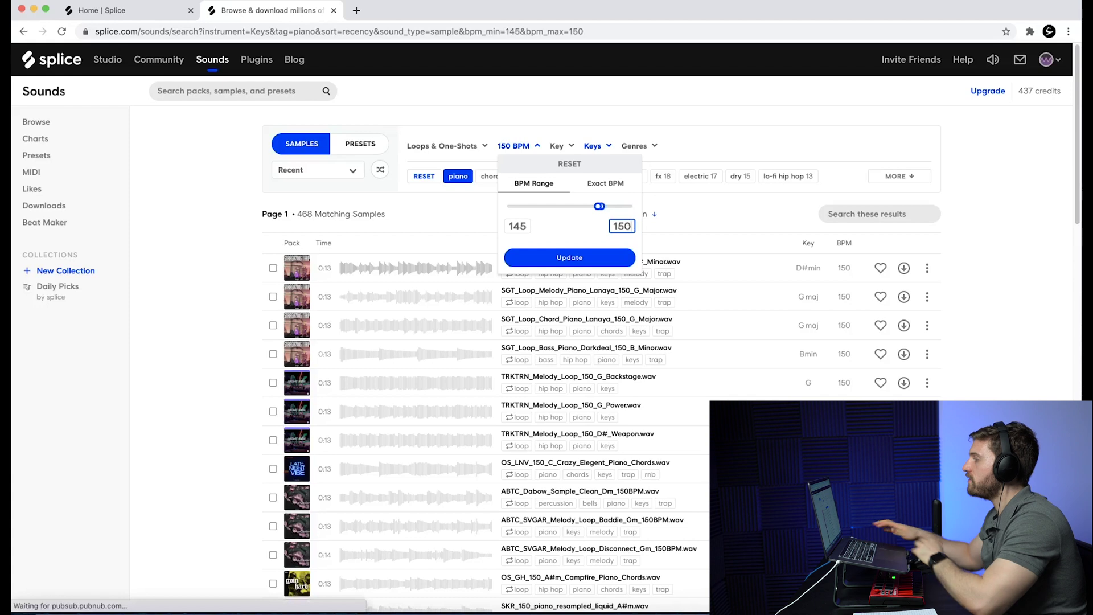
key("Return")
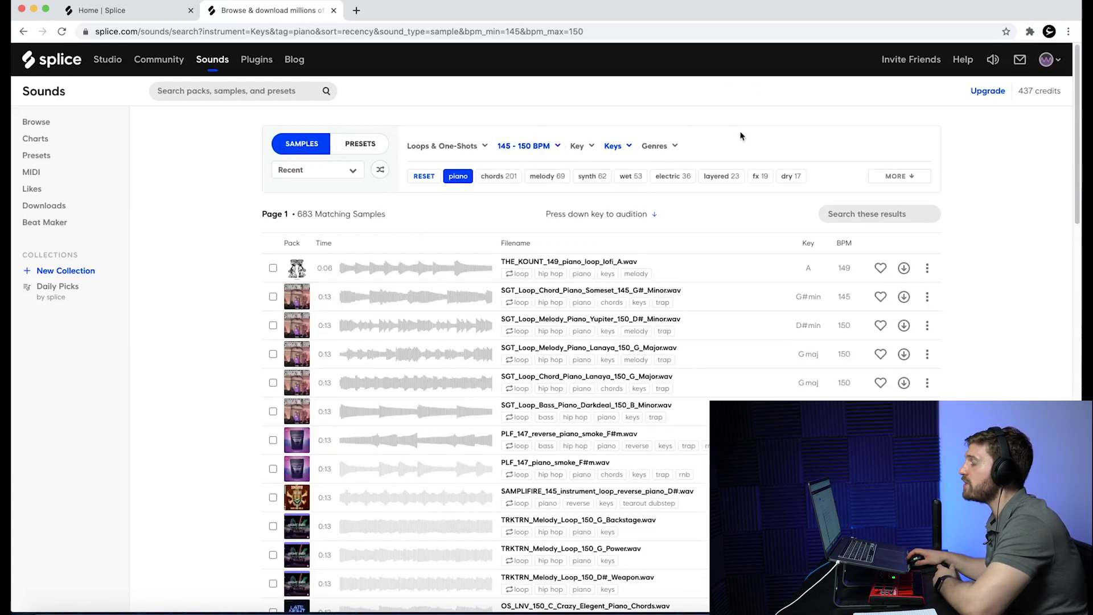
Set the key to F minor, look over Genres, then reset all filters
left_click(579, 150)
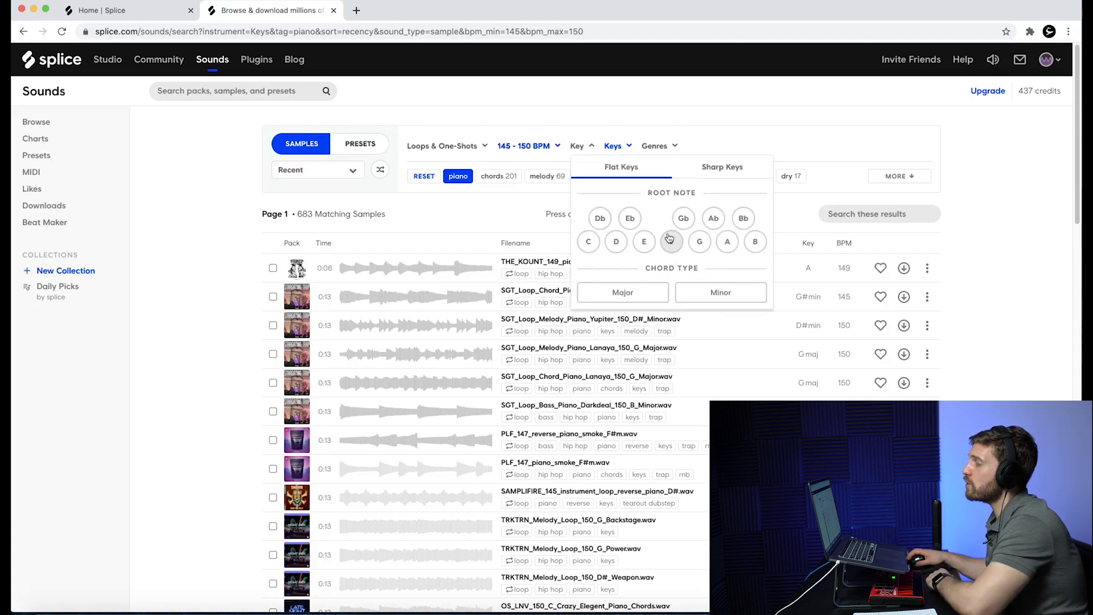
left_click(670, 240)
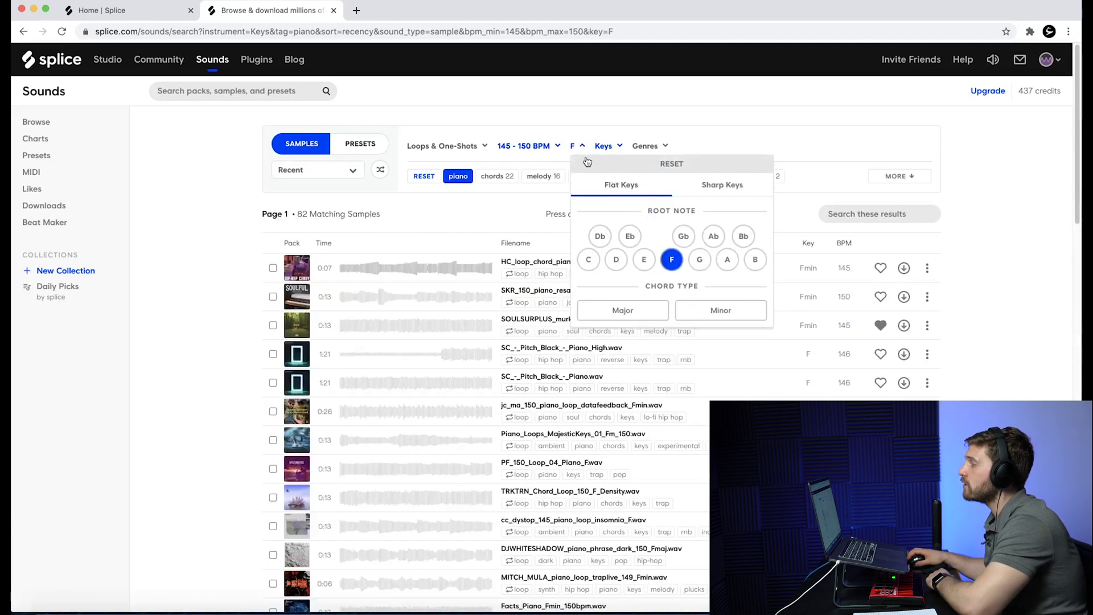
left_click(714, 310)
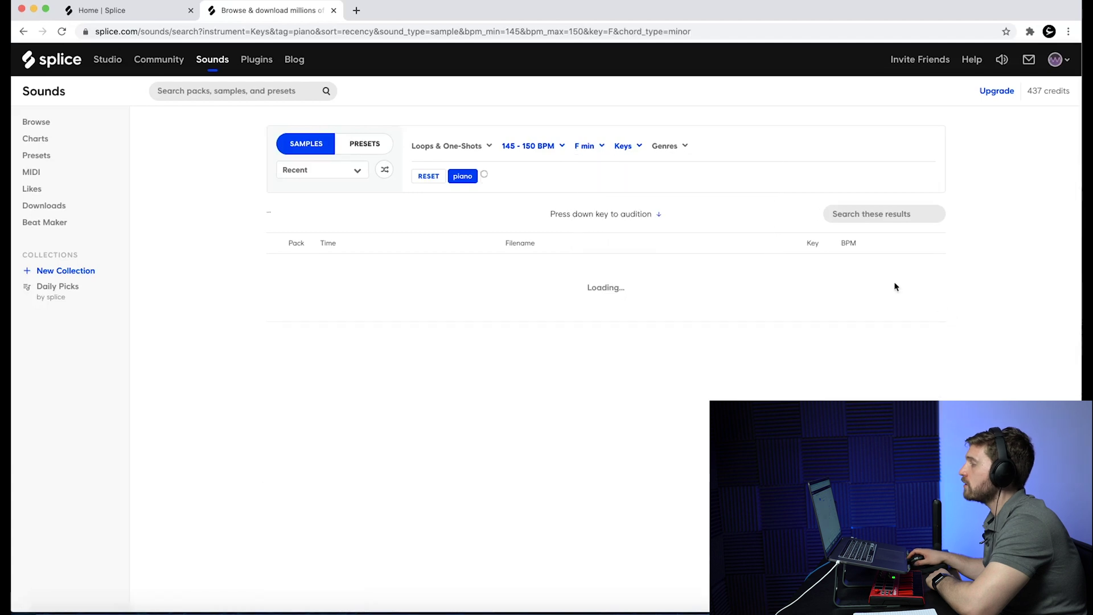
scroll(987, 345, "down", 5)
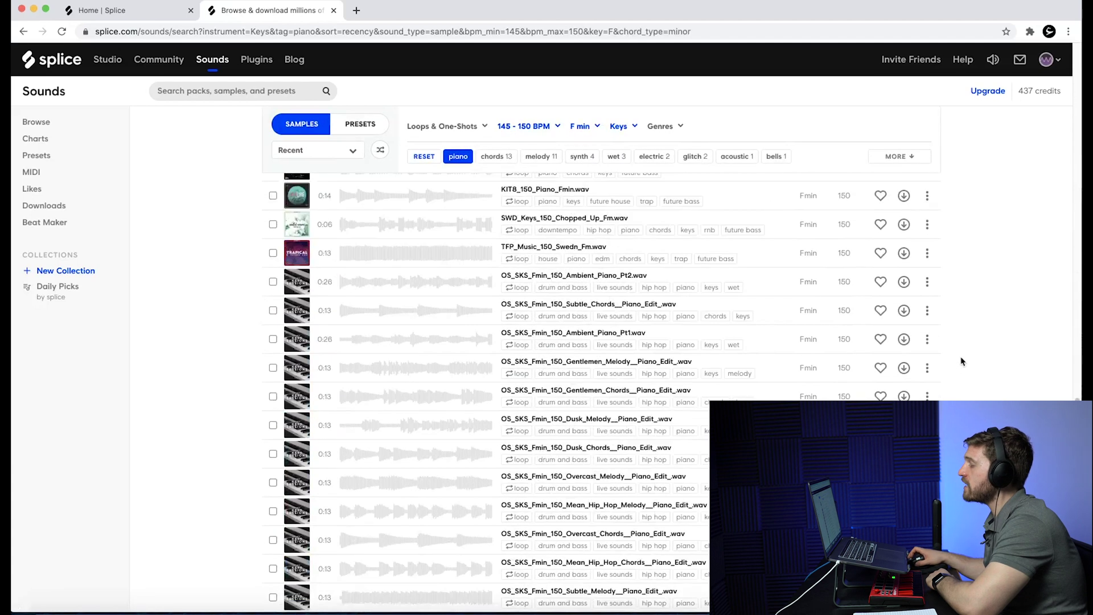
scroll(962, 361, "up", 10)
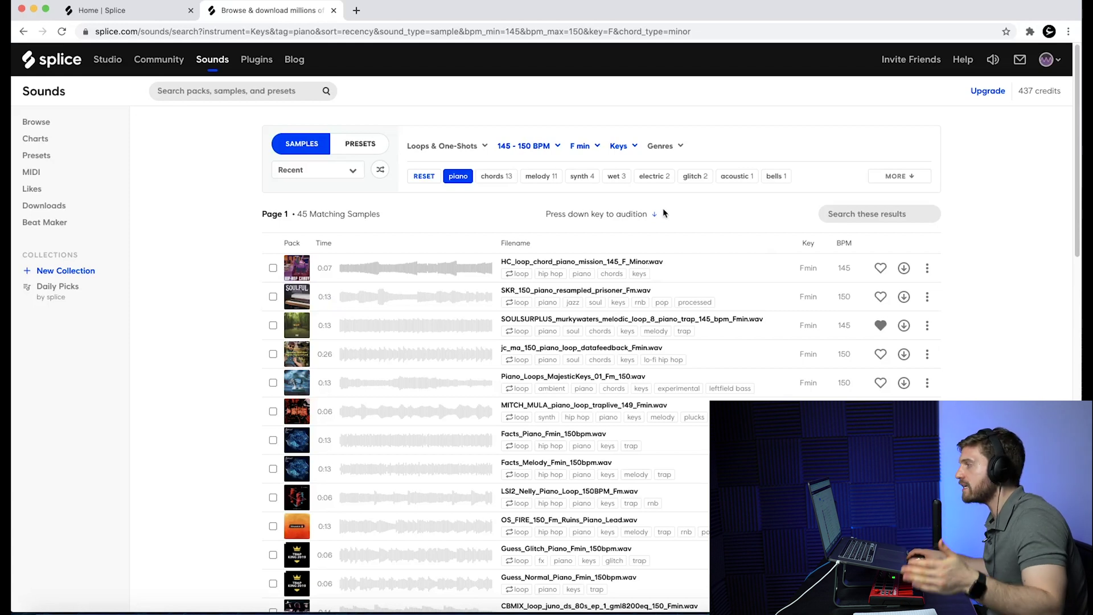
left_click(673, 148)
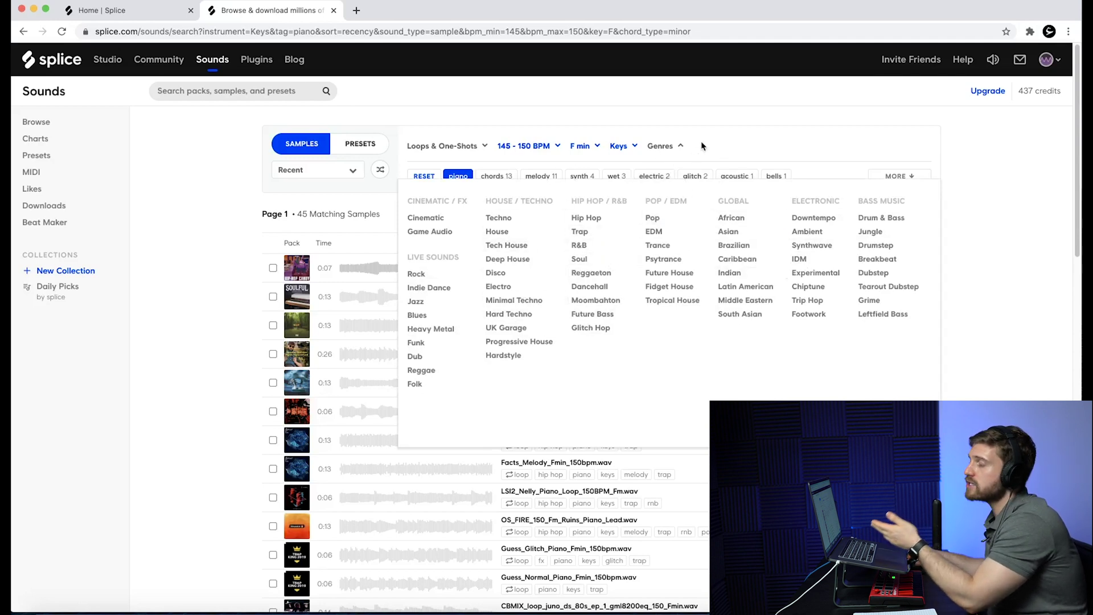
left_click(424, 176)
mouse_move(434, 161)
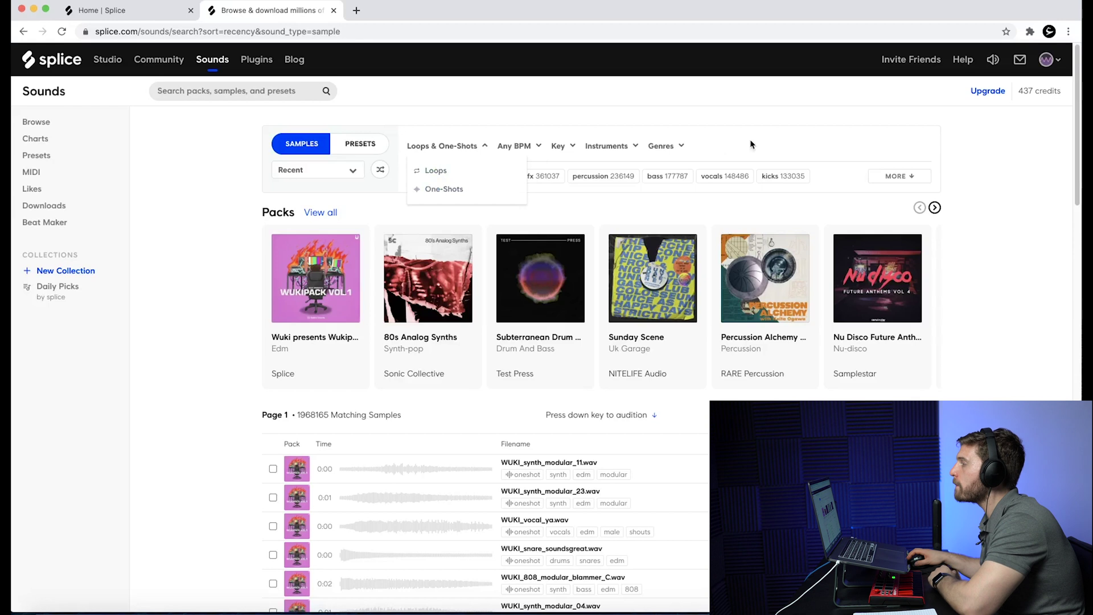
Filter samples to the key of A minor at exactly 150 BPM
scroll(490, 209, "down", 4)
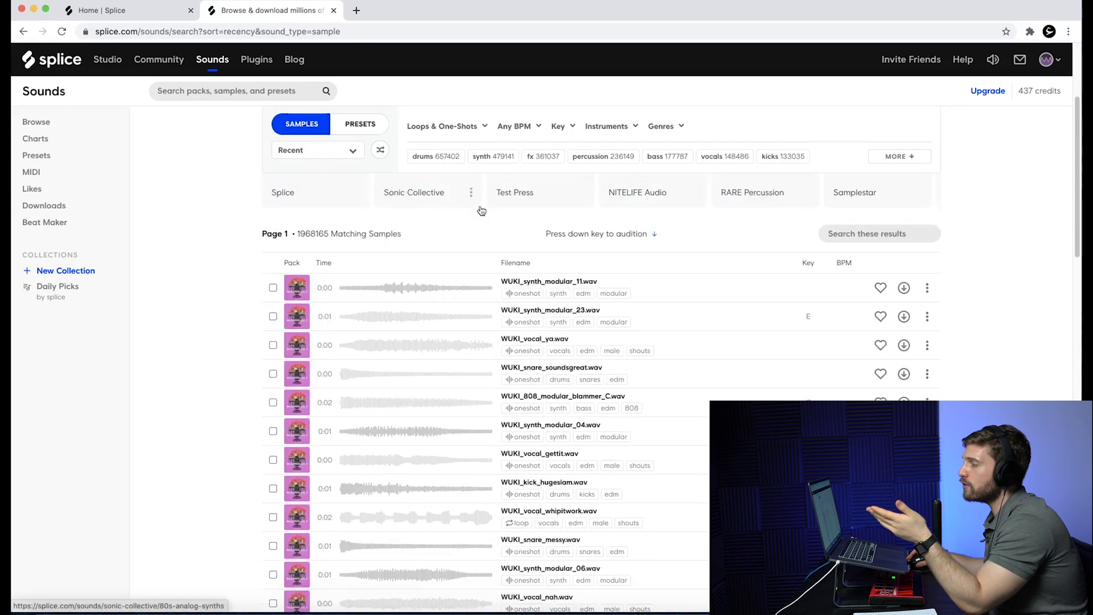
scroll(399, 318, "up", 4)
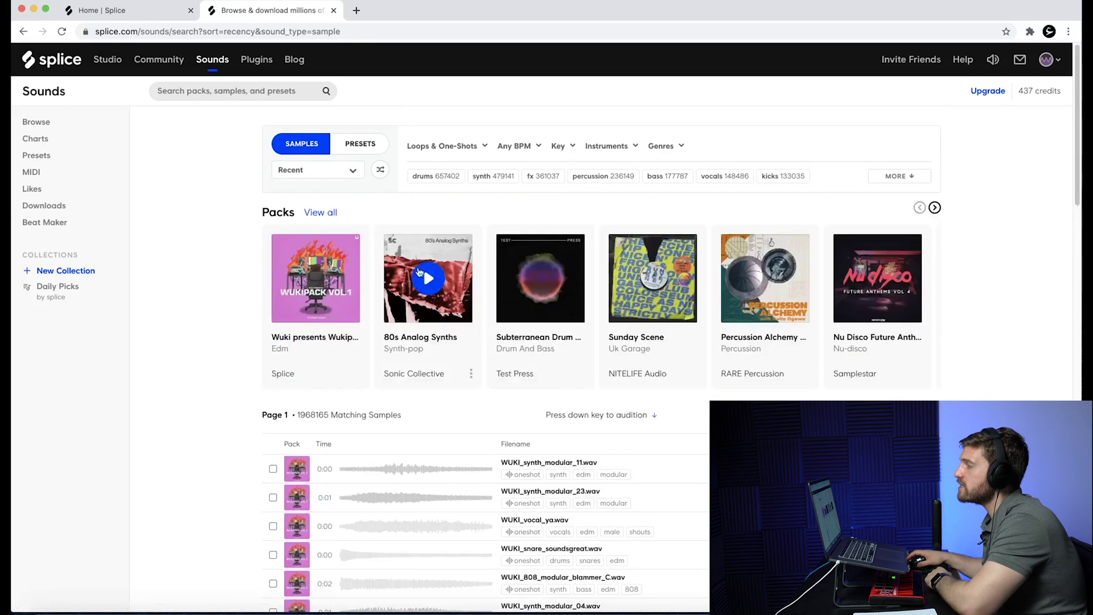
left_click(574, 149)
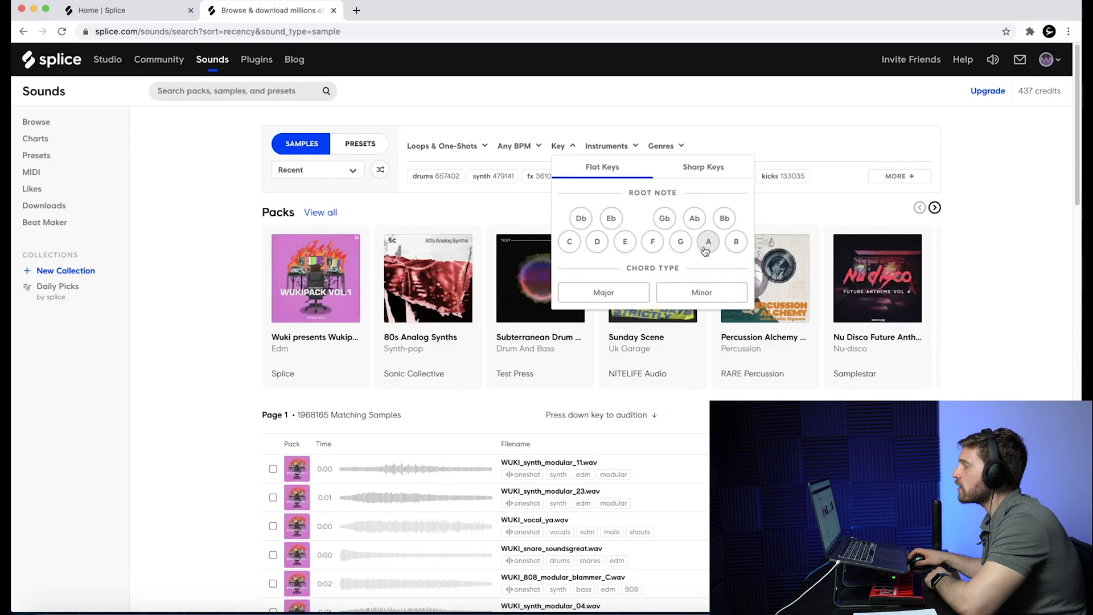
left_click(706, 242)
left_click(702, 292)
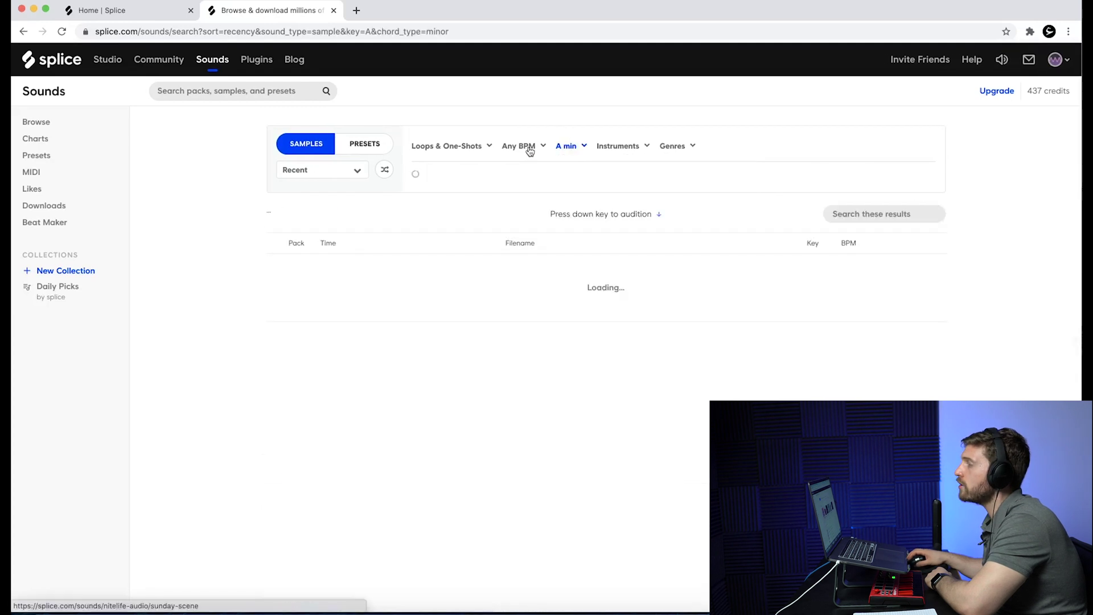
left_click(536, 147)
left_click(616, 165)
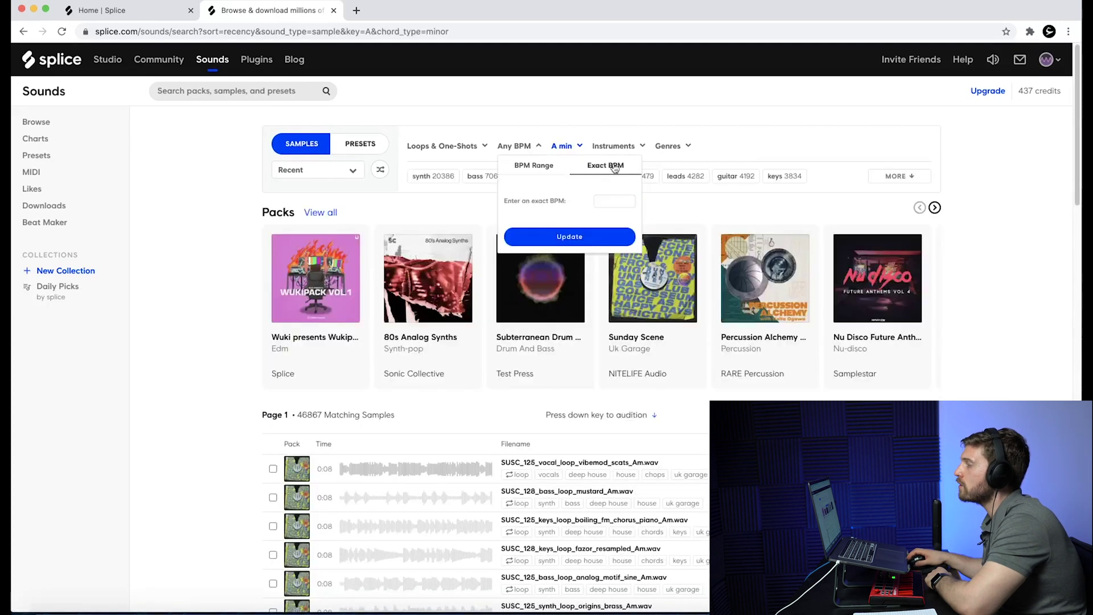
left_click(614, 201)
type("150")
key("Return")
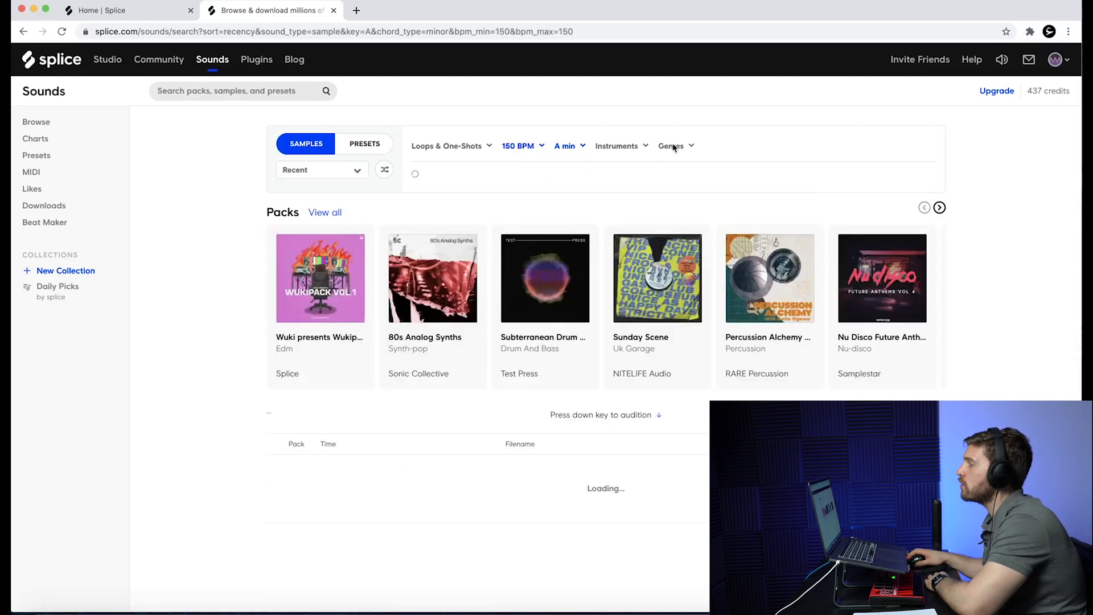
Limit results to Trap loops only, then play and stop the first sample
left_click(691, 157)
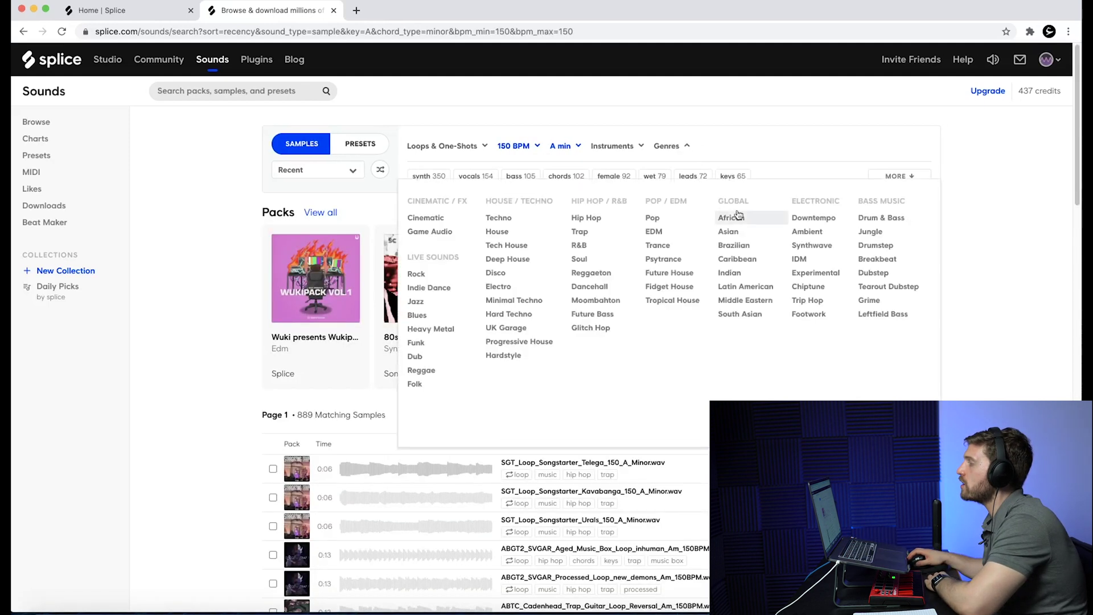
left_click(605, 234)
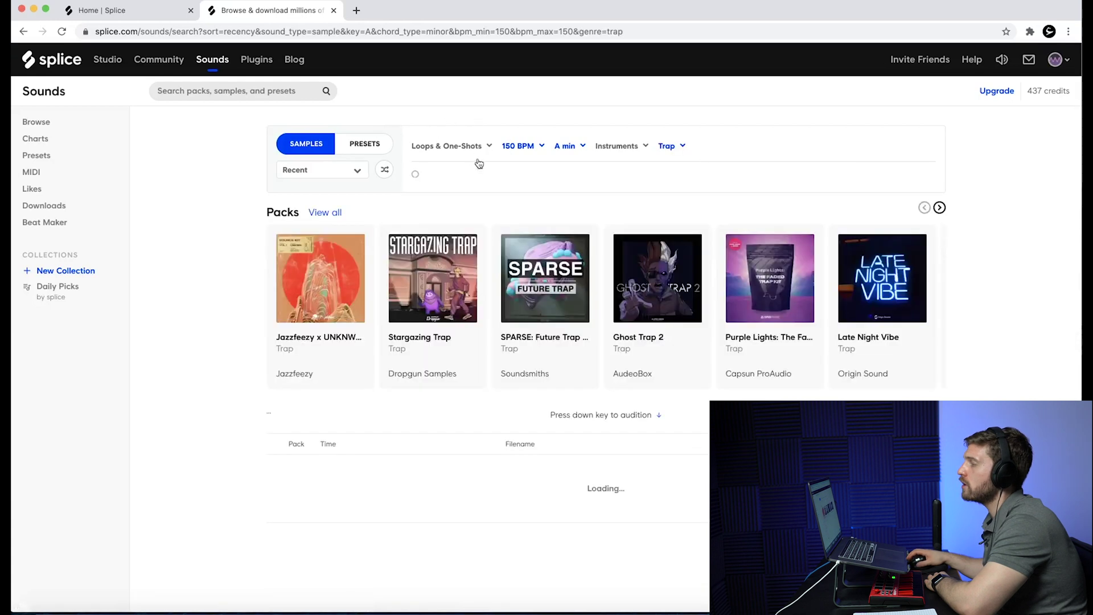
left_click(486, 149)
left_click(436, 170)
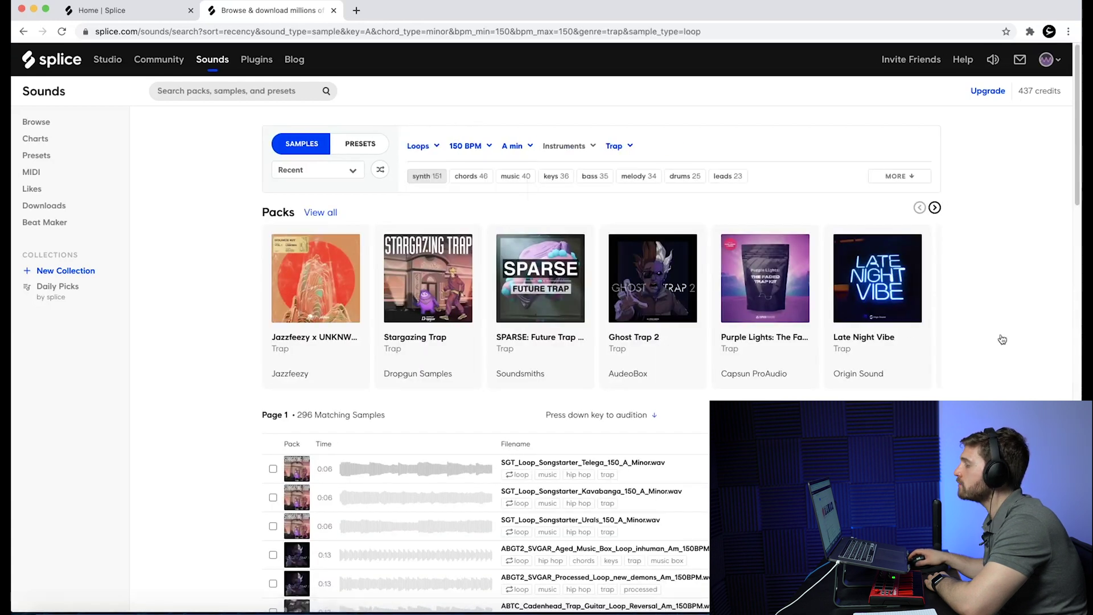
scroll(364, 479, "down", 2)
scroll(354, 364, "down", 2)
left_click(326, 312)
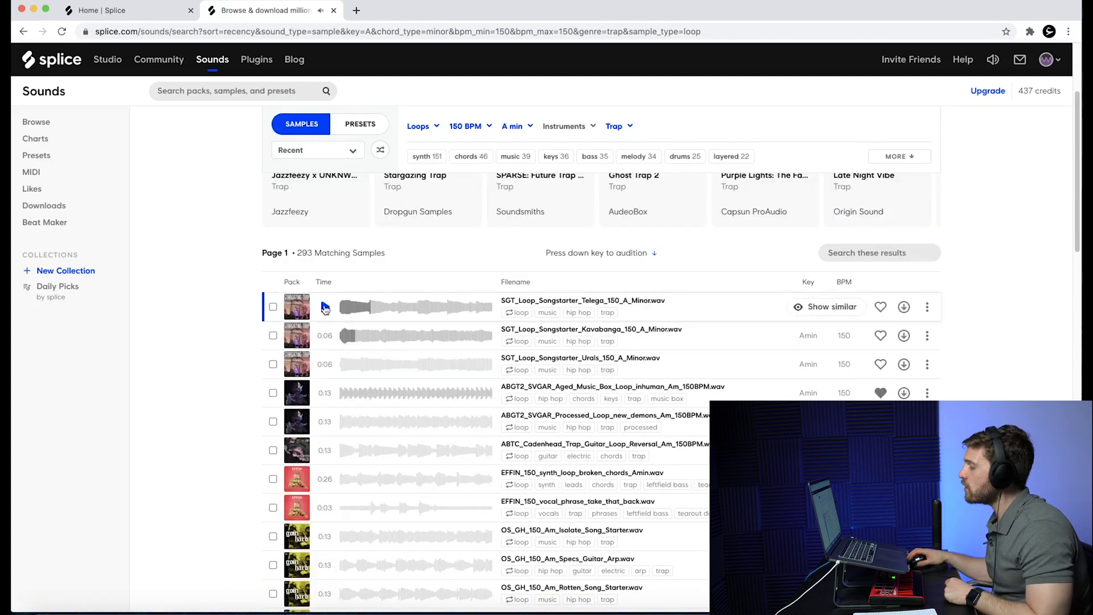
left_click(326, 309)
Preview the next trap loop and scroll through the 290 liked samples
key("Down")
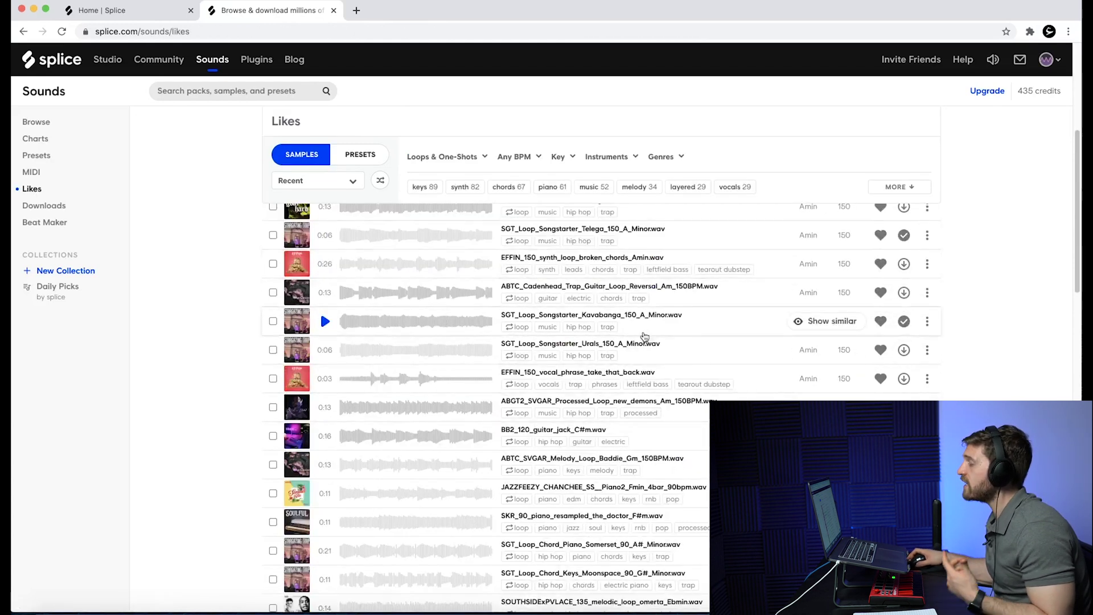
scroll(677, 318, "up", 5)
scroll(968, 349, "down", 2)
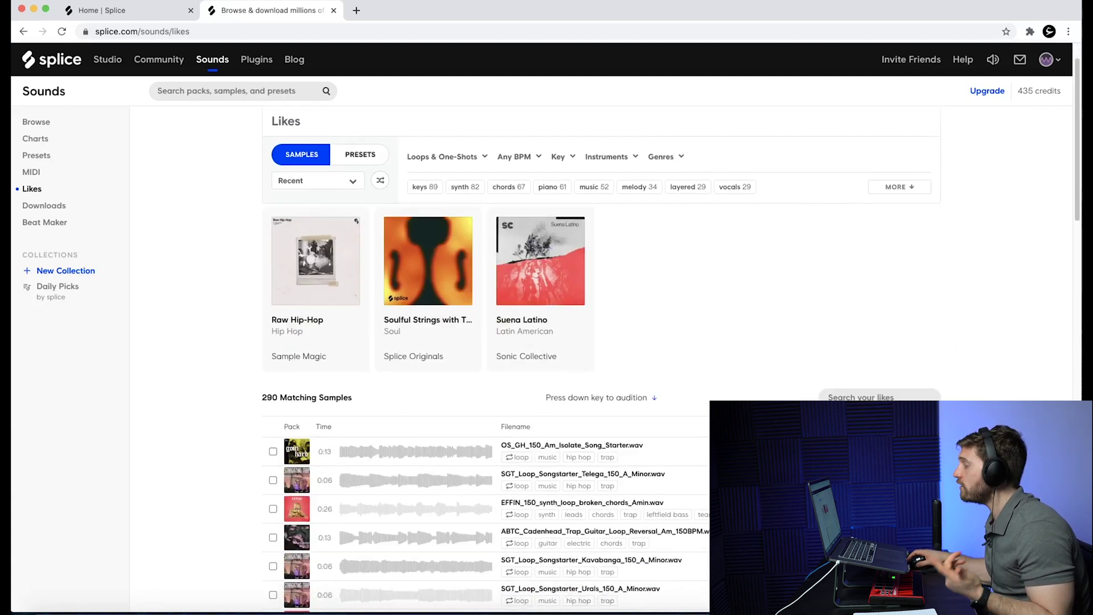
scroll(602, 407, "down", 1)
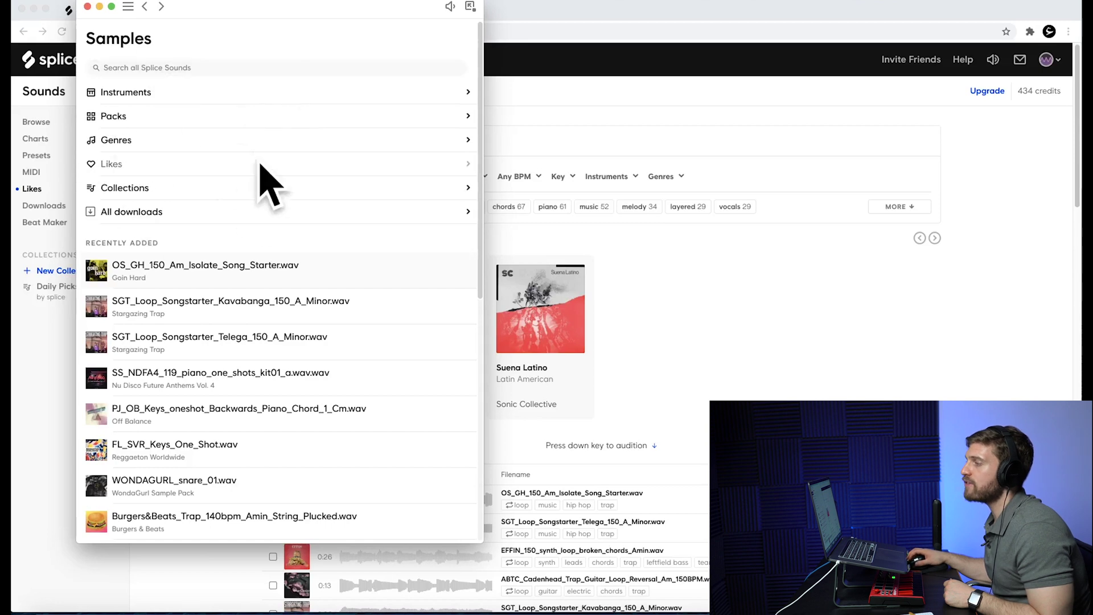
Drop OS_GH_150_Am_Isolate_Song_Starter onto a new Logic track, play it at lower volume, then undo
left_click(544, 613)
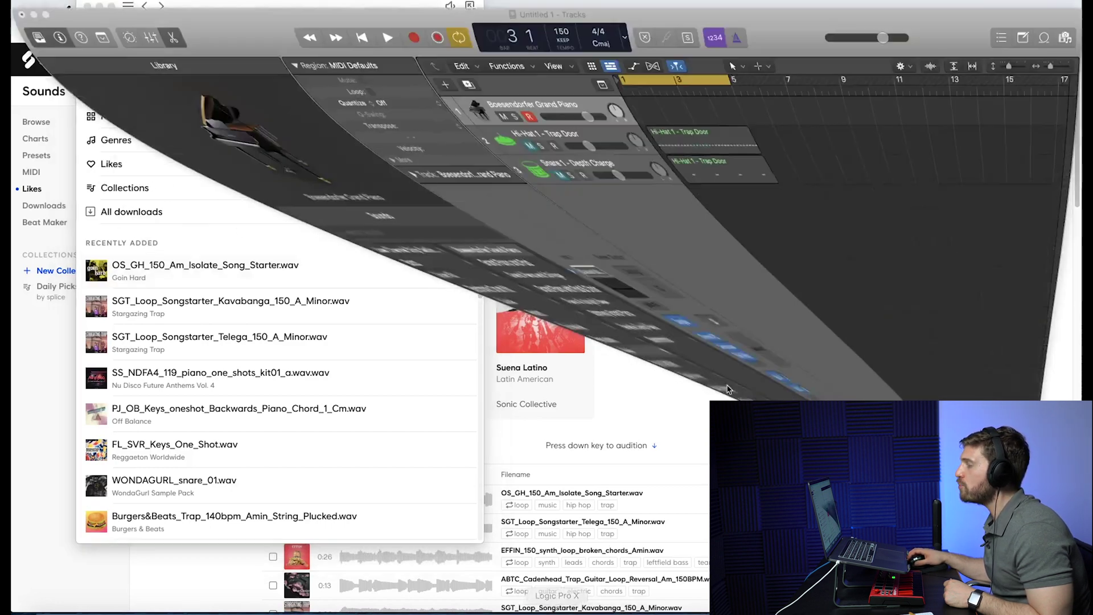
key("super+Tab")
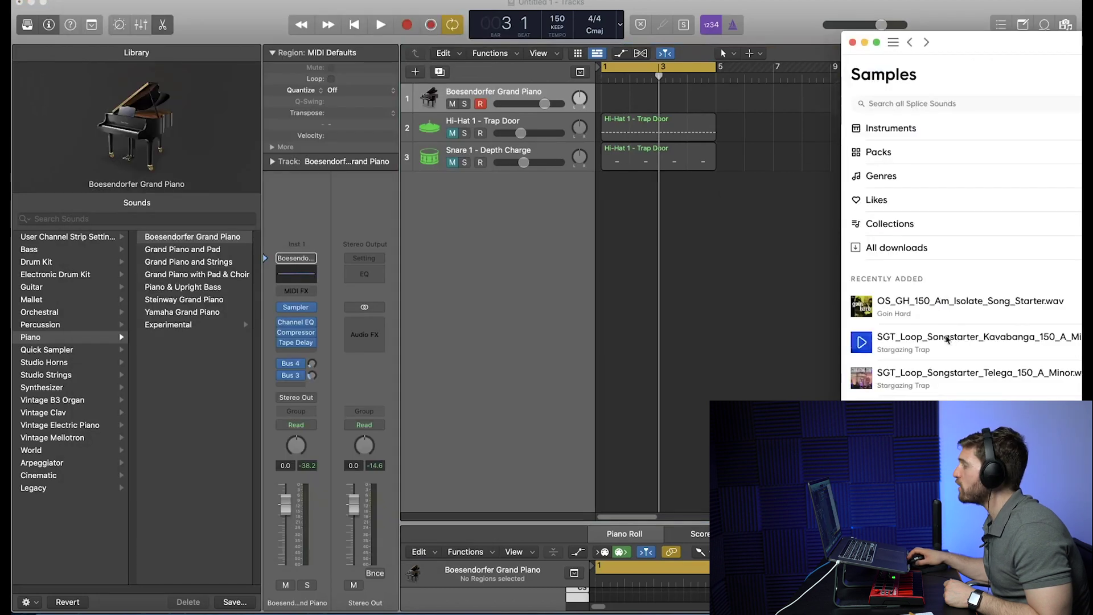
left_click_drag(1001, 310, 604, 200)
key("space")
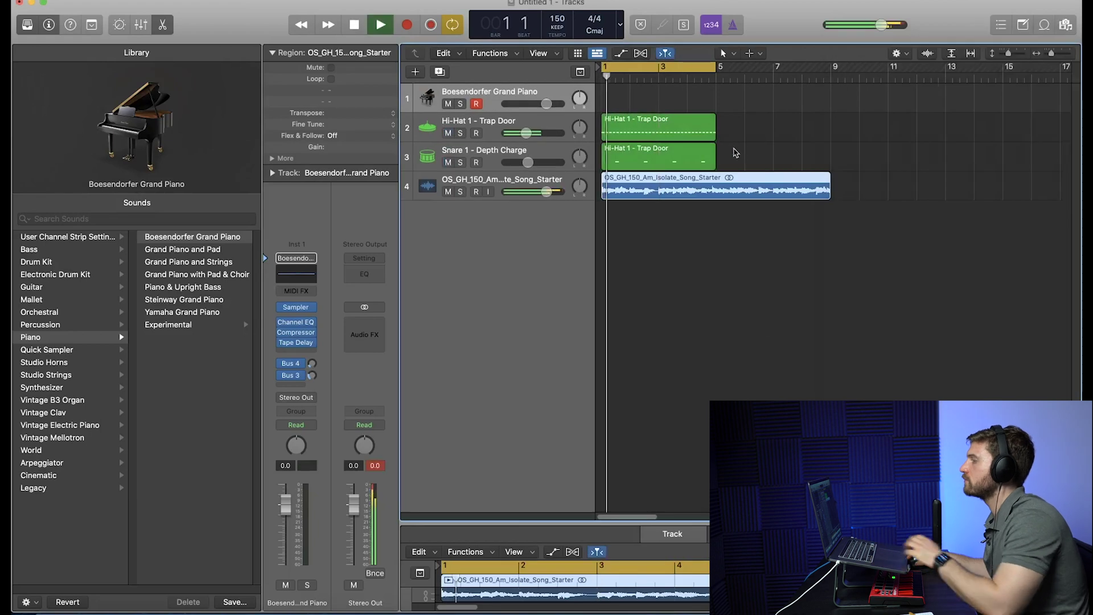
left_click_drag(541, 186, 543, 192)
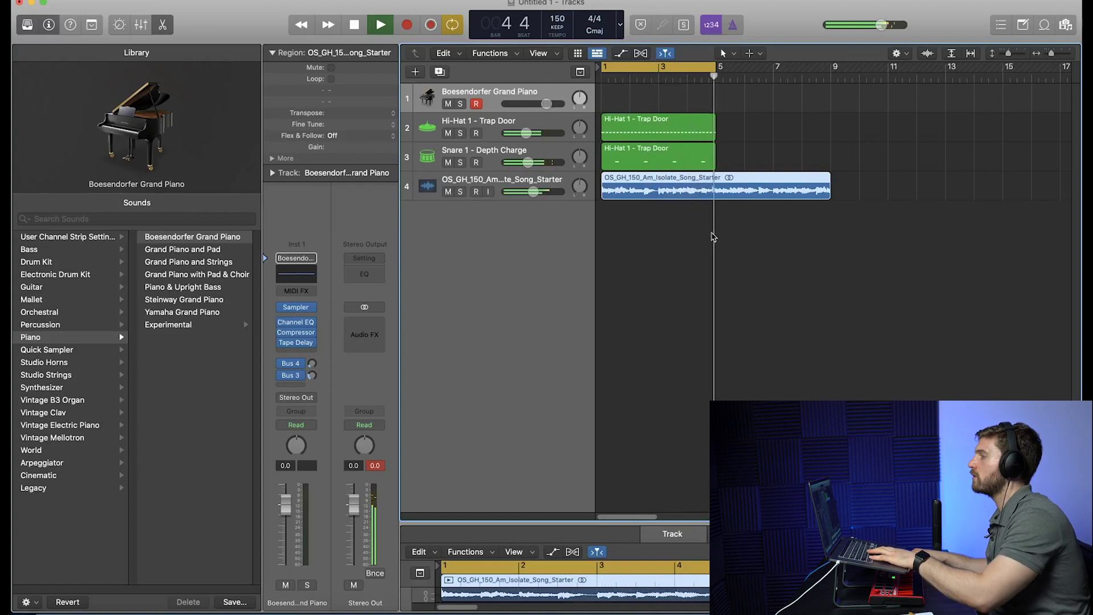
key("space")
key("Delete")
key("super+Tab")
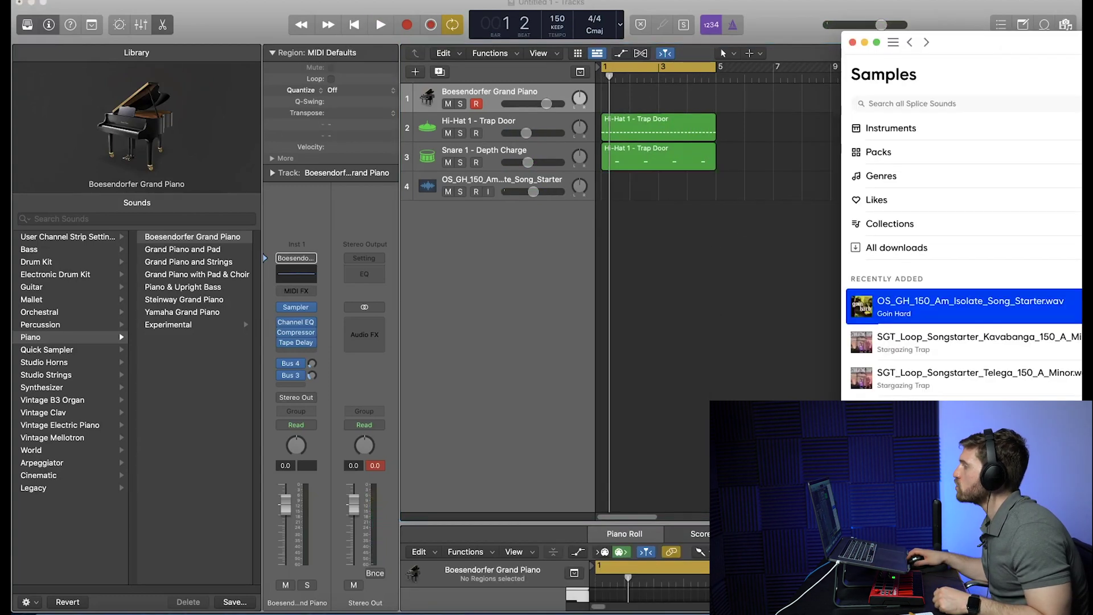
Enlarge and reposition the Splice window, then drag the OS_GH_150 sample toward the tracks again
double_click(1018, 50)
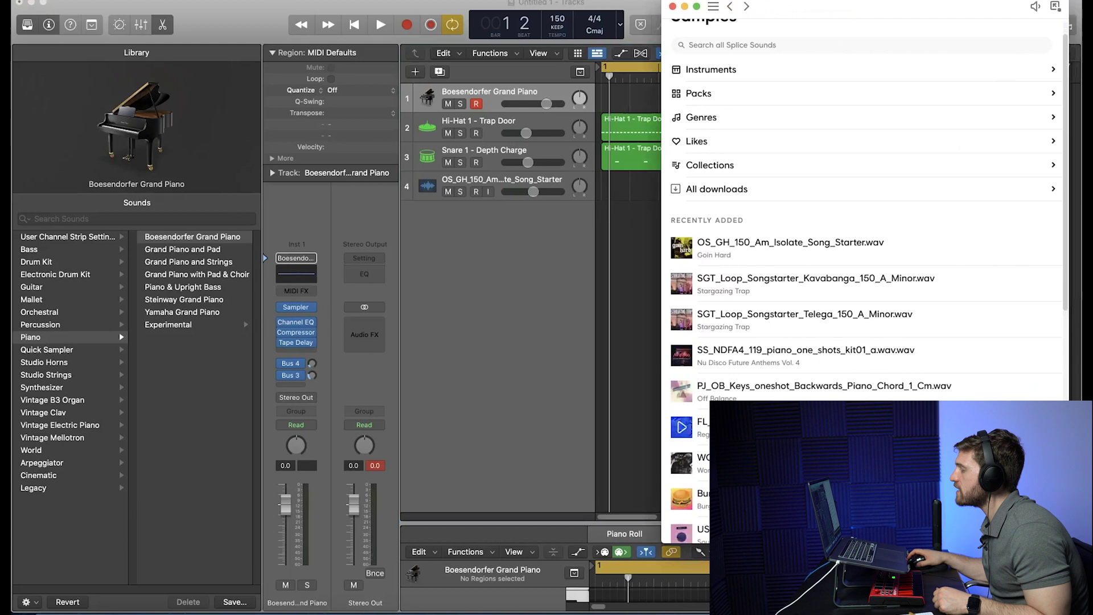
left_click_drag(943, 7, 1066, 7)
left_click_drag(900, 244, 475, 230)
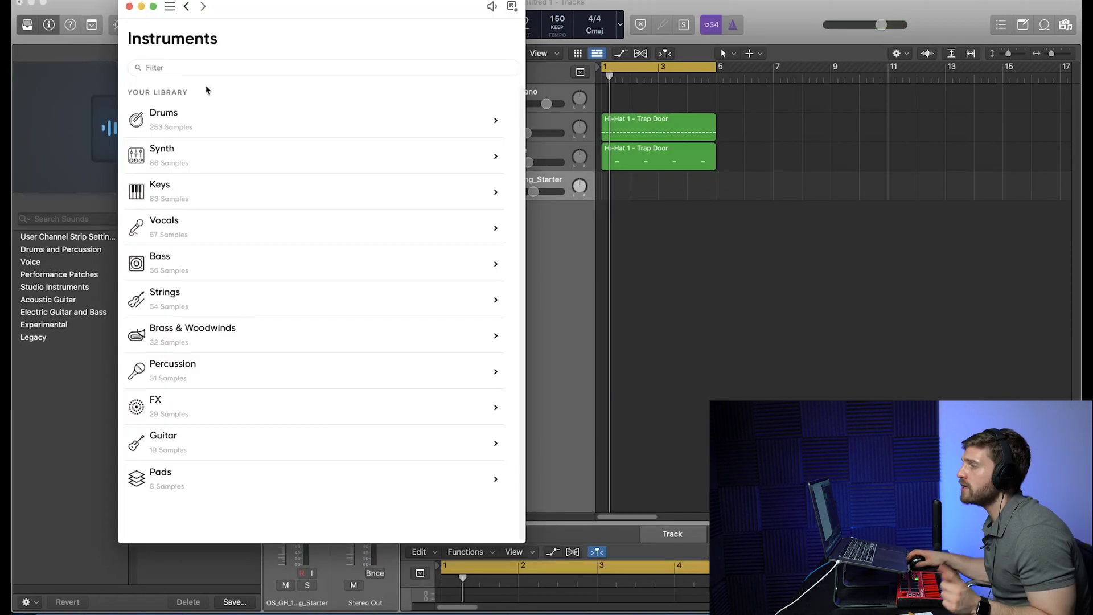
Return from Instruments to the Samples home page and search all Splice sounds for '150 bp'
left_click(188, 7)
left_click(191, 97)
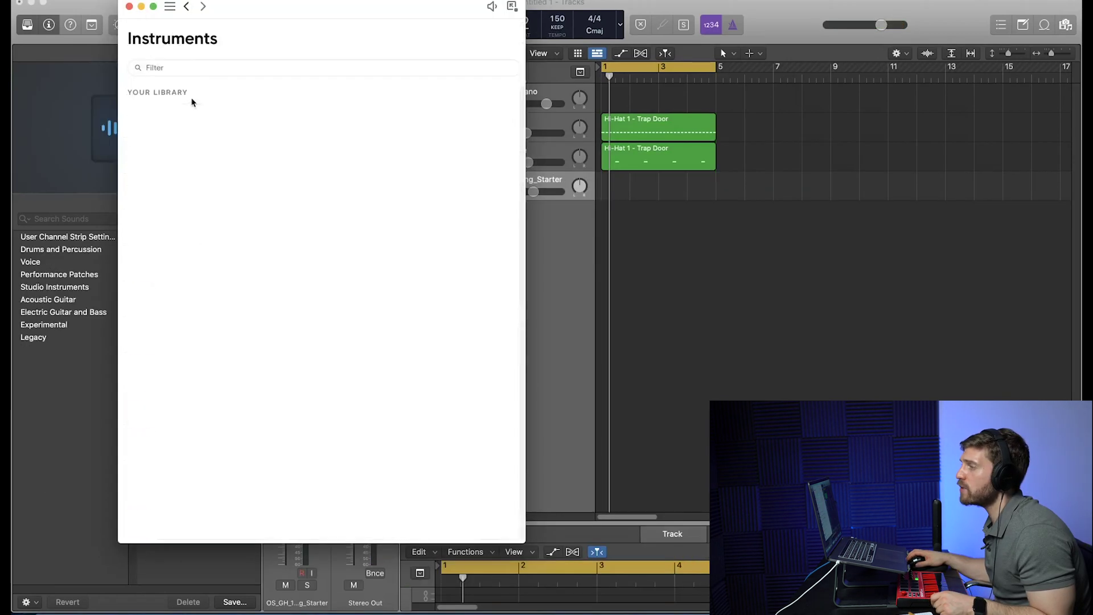
left_click(187, 7)
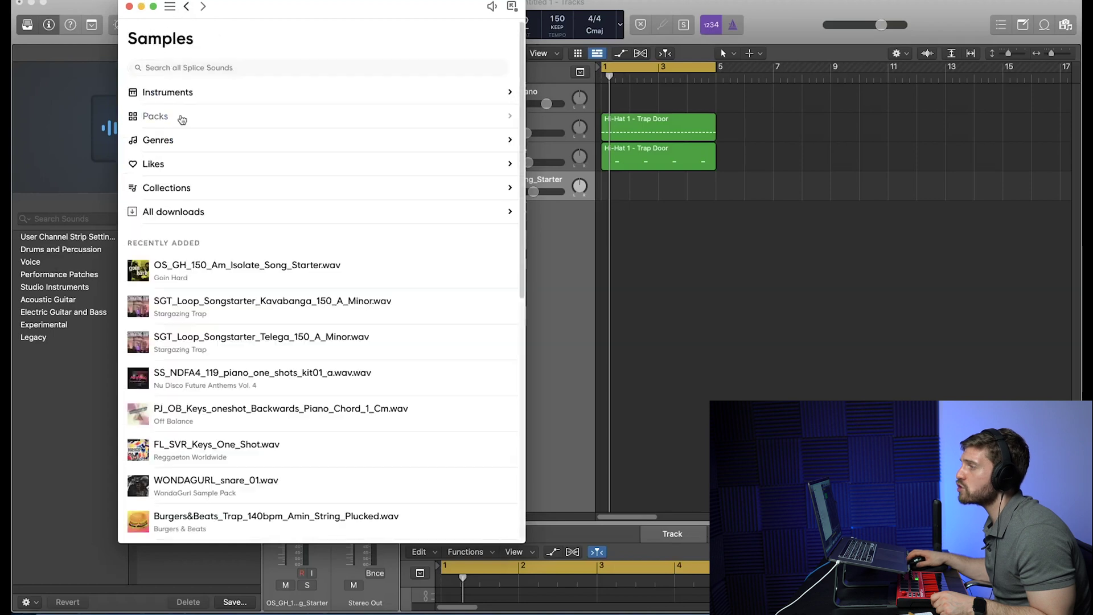
left_click(251, 67)
type("150 bp")
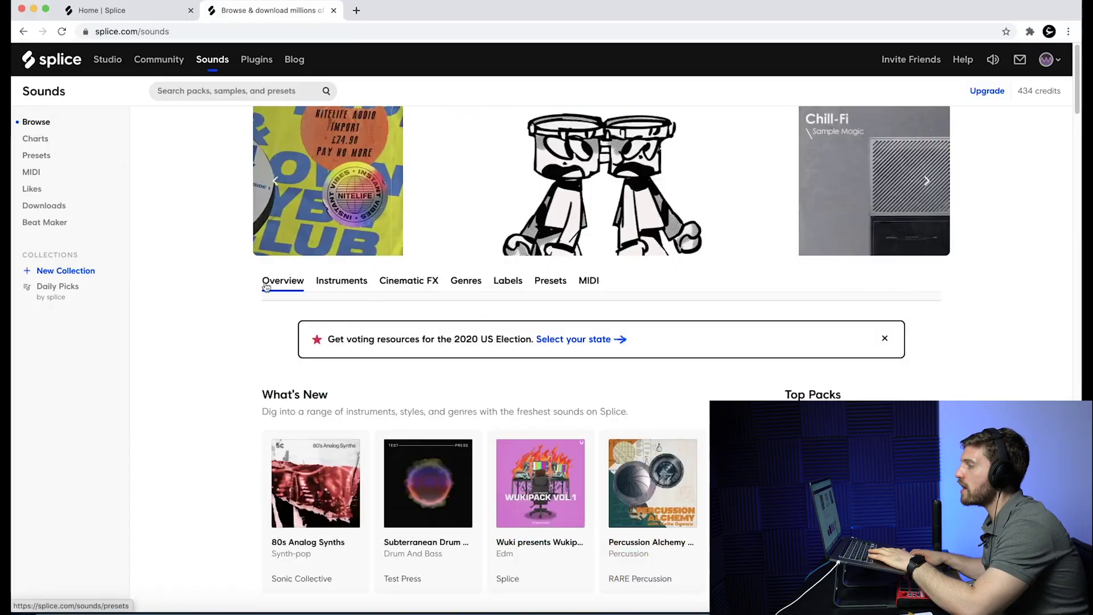
Filter the sounds to Keys one-shots and download SS_NDFA4_116_piano_one_shots_kit05_b
left_click(342, 281)
scroll(683, 342, "down", 4)
left_click(936, 394)
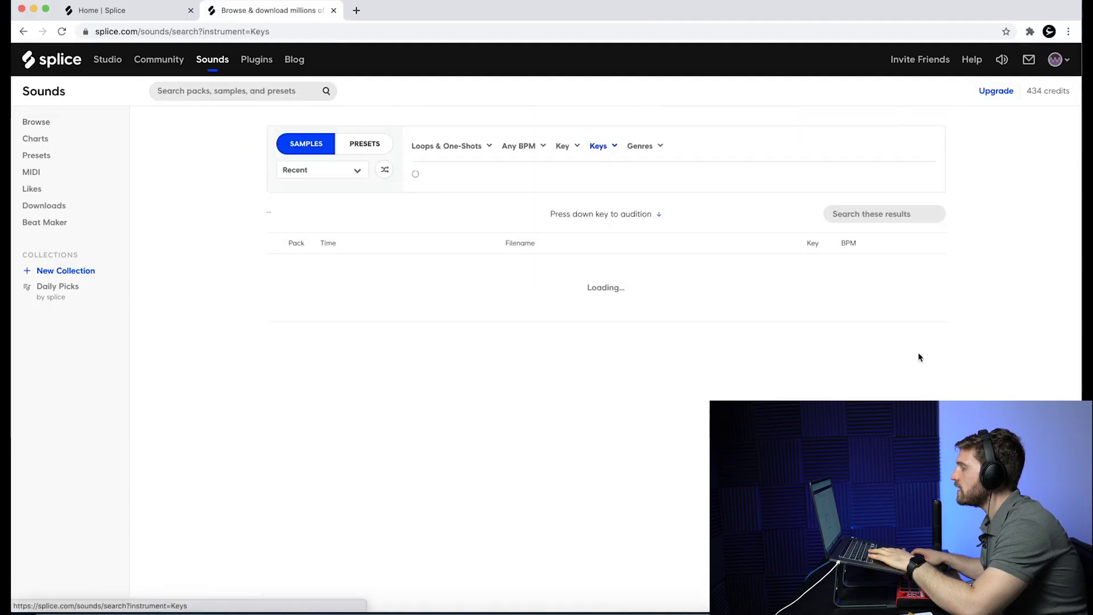
left_click(444, 147)
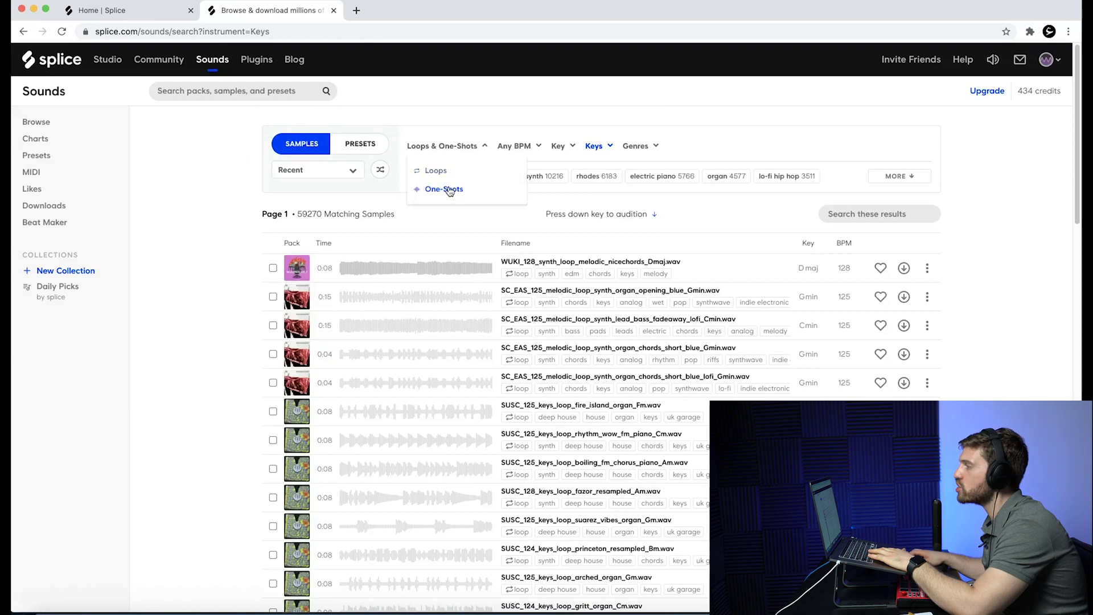
left_click(449, 189)
left_click(905, 354)
key("super+Tab")
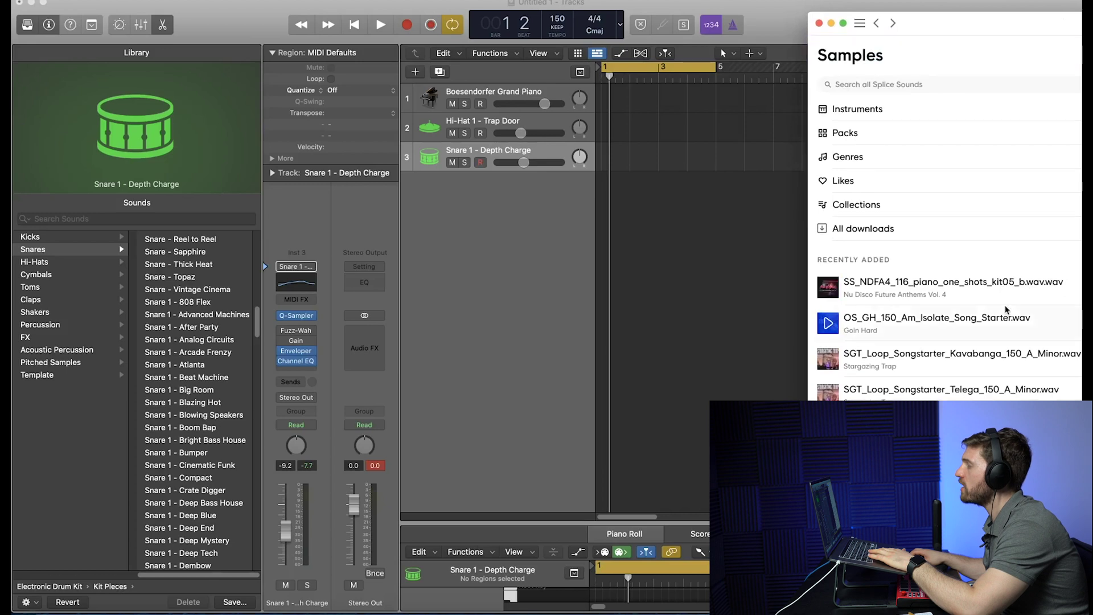
Drop the piano one-shot onto a new Quick Sampler track and save it as preset 'splice piano'
left_click_drag(1008, 288, 524, 209)
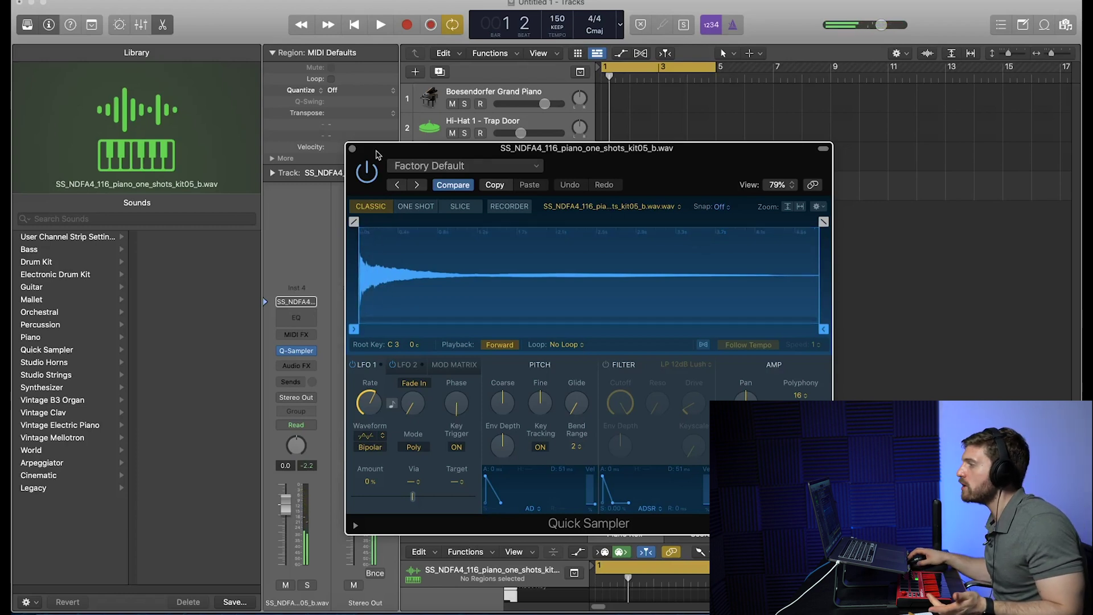
left_click_drag(361, 148, 129, 31)
left_click(305, 48)
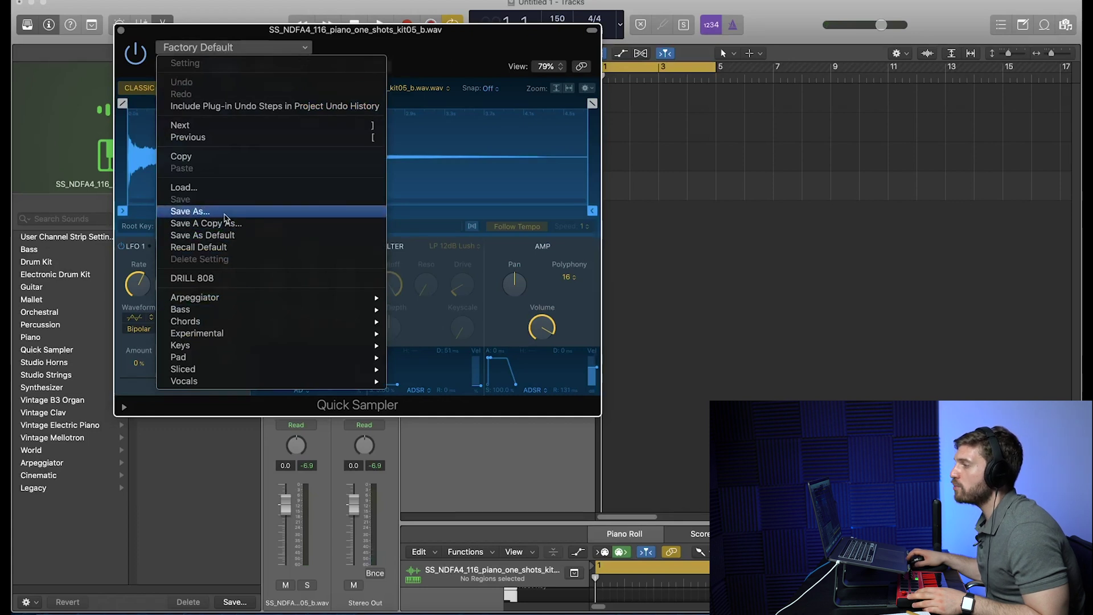
left_click(537, 143)
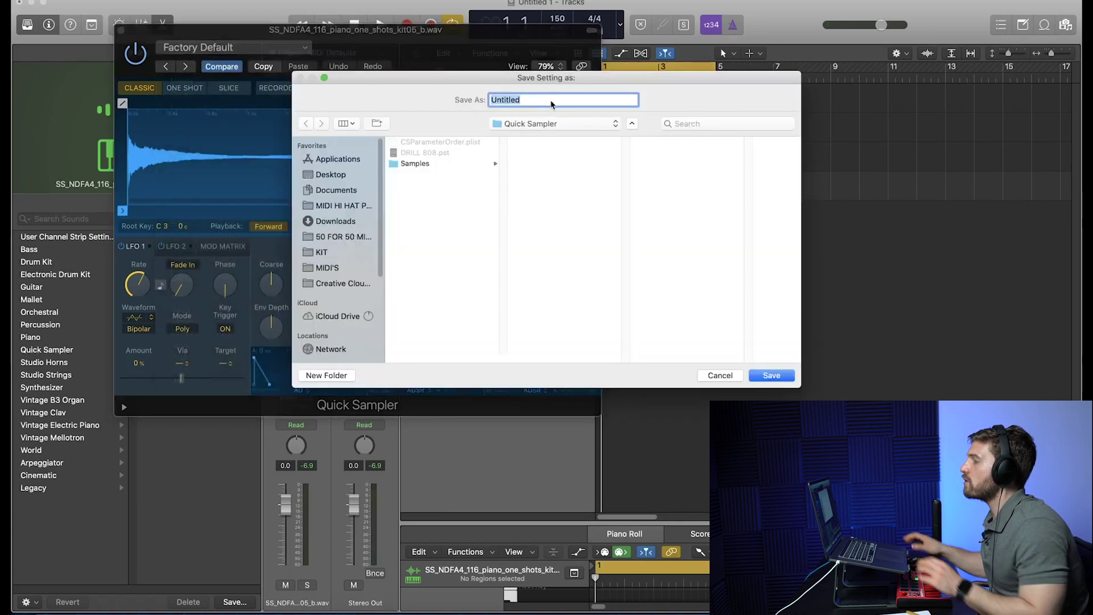
type("splice piano")
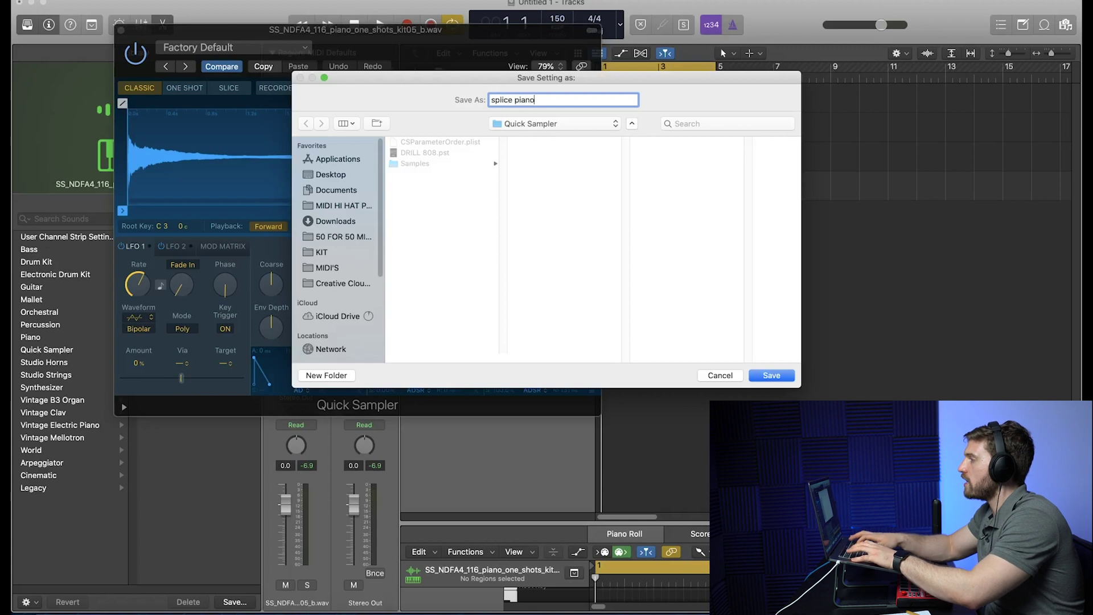
key("Return")
Verify the preset by loading DRILL 808, then reloading splice piano
left_click(231, 48)
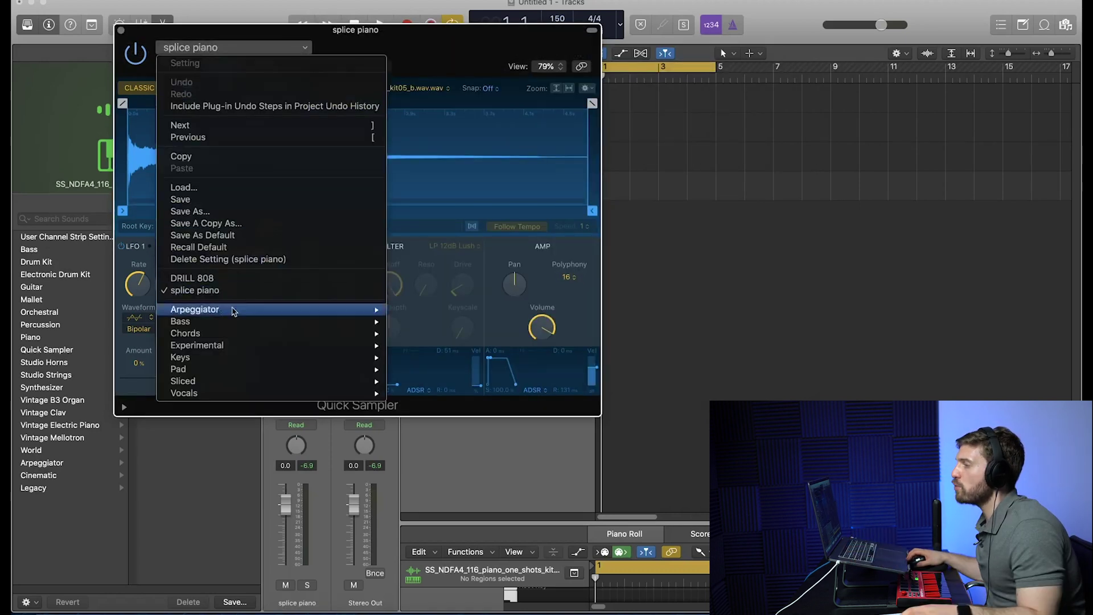
left_click(231, 47)
left_click(231, 47)
left_click(192, 278)
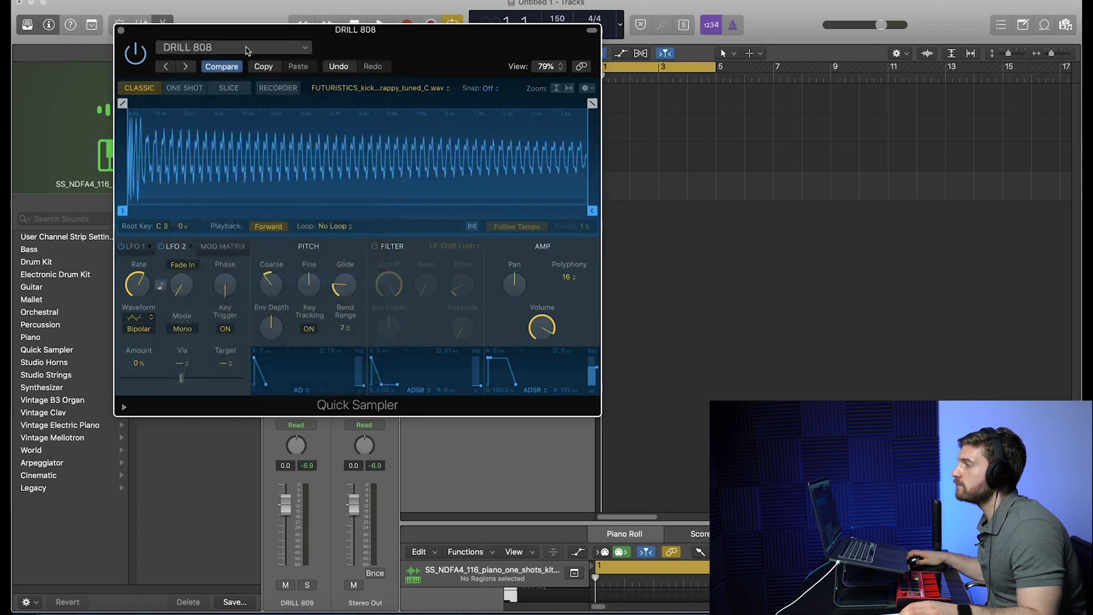
left_click(245, 47)
left_click(194, 290)
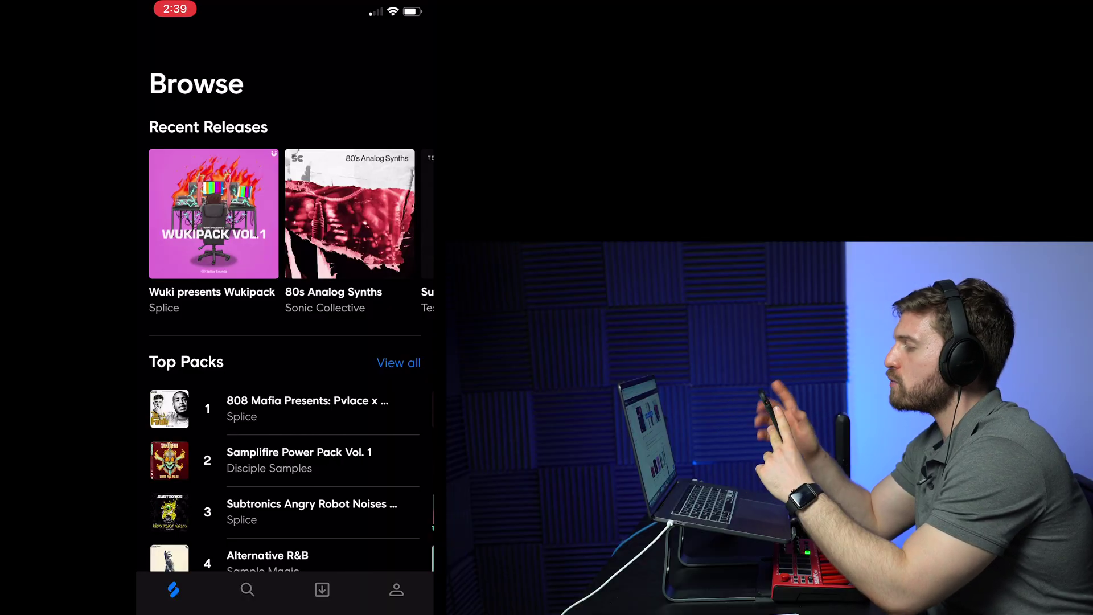
Scroll through the Browse page, then go to Search and browse the Bass samples
scroll(291, 319, "down", 2)
scroll(291, 319, "up", 2)
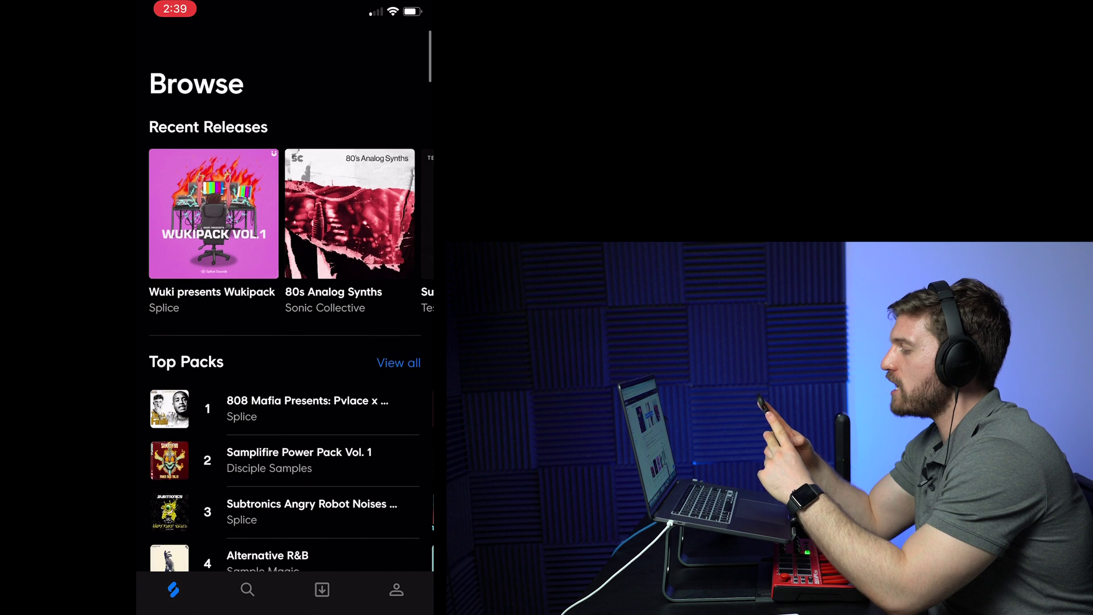
scroll(284, 319, "down", 3)
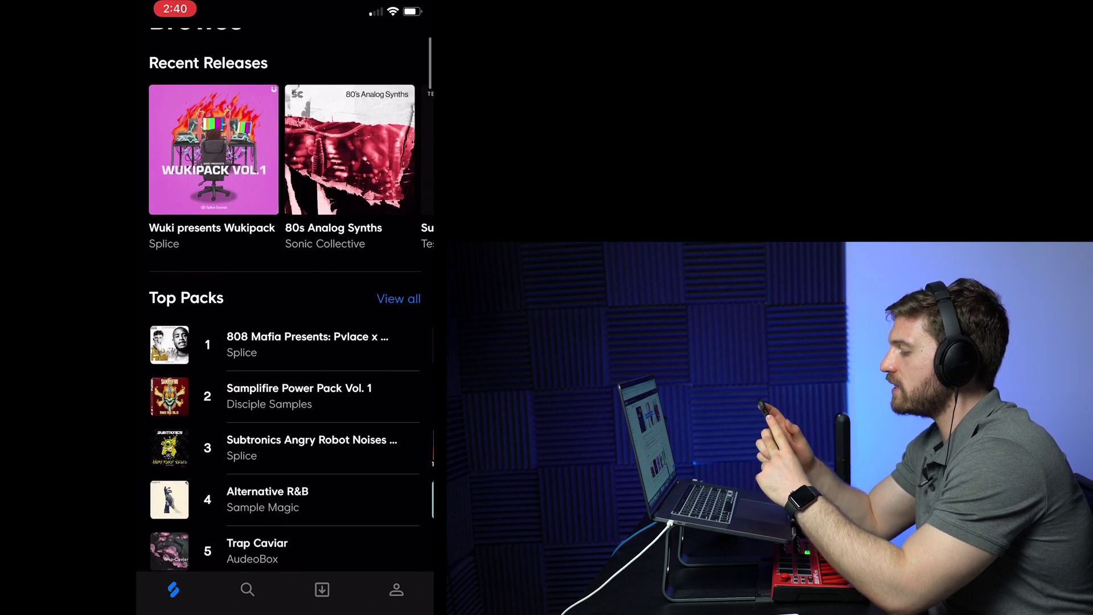
scroll(285, 319, "down", 10)
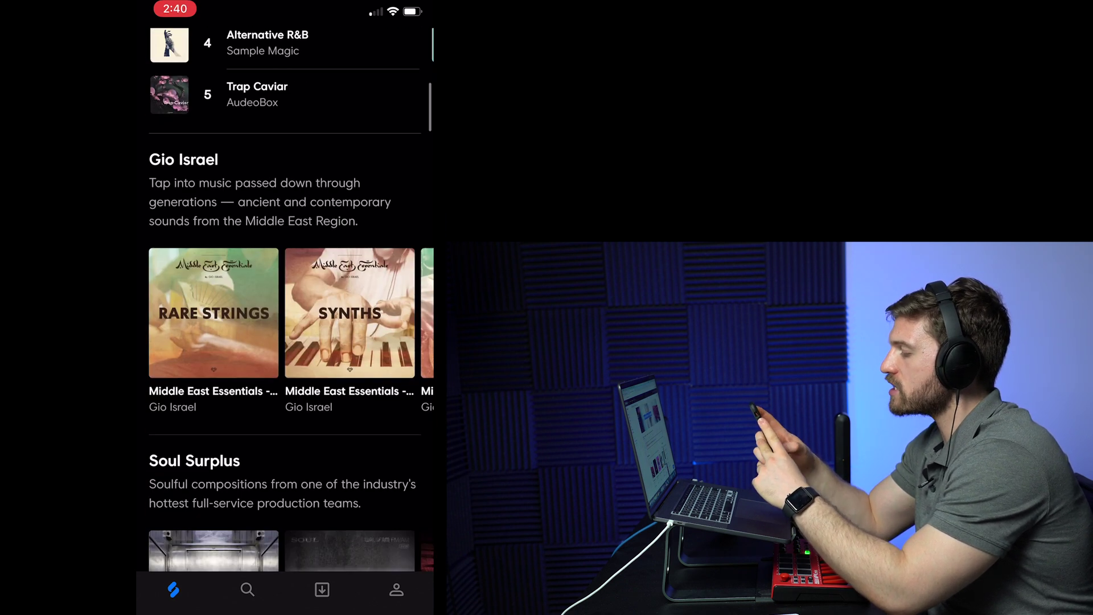
scroll(285, 319, "down", 8)
scroll(285, 319, "up", 20)
left_click(247, 590)
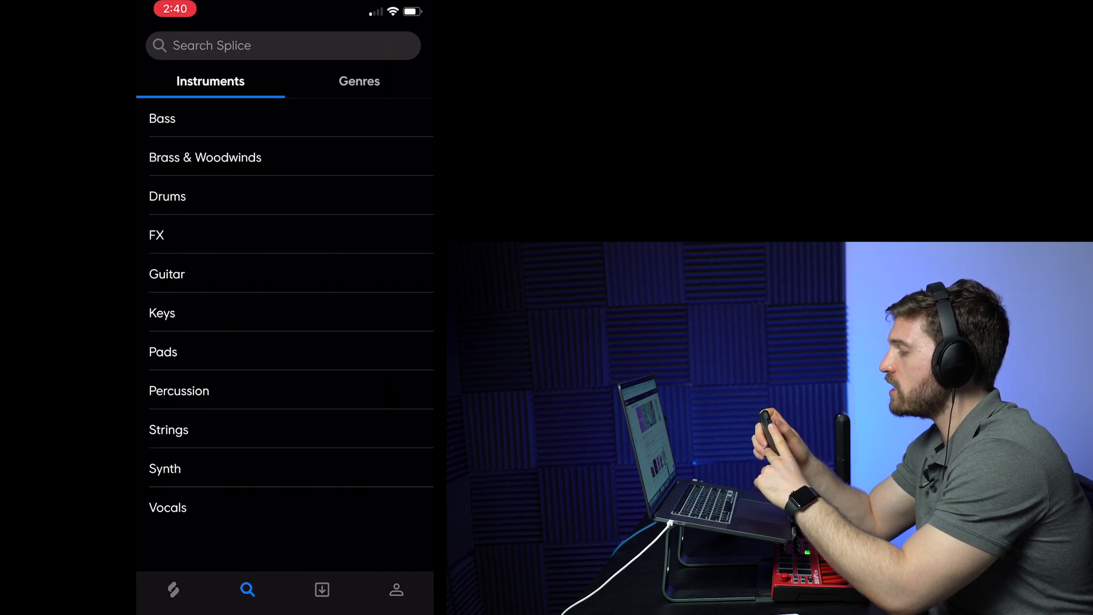
left_click(162, 118)
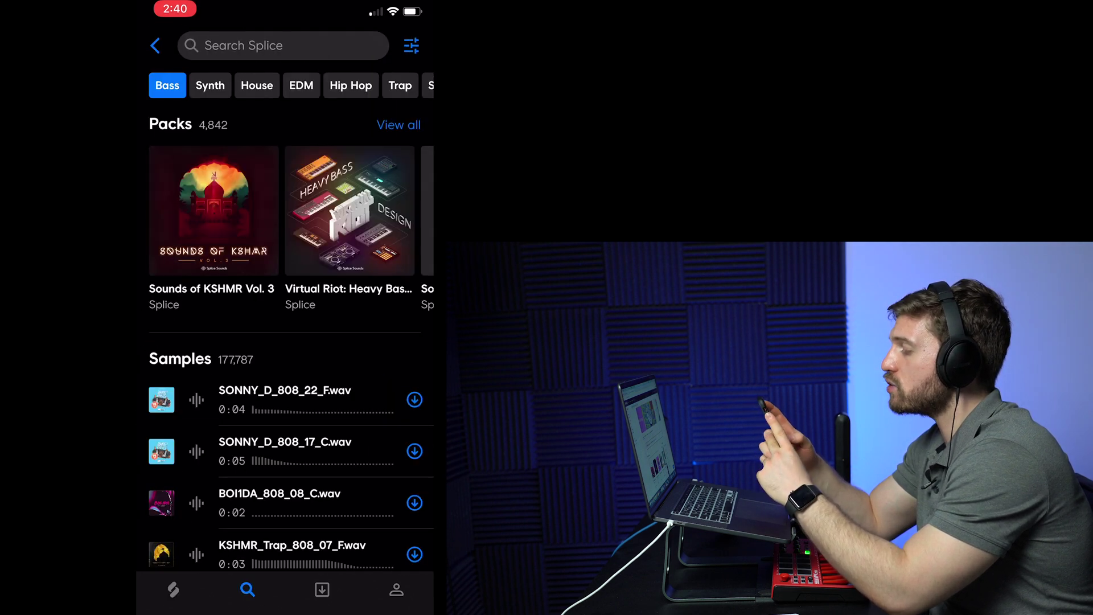
Check the Library's liked samples, then return to Search and open Brass & Woodwinds results
scroll(284, 341, "down", 2)
scroll(285, 342, "down", 2)
scroll(285, 342, "up", 3)
left_click(322, 589)
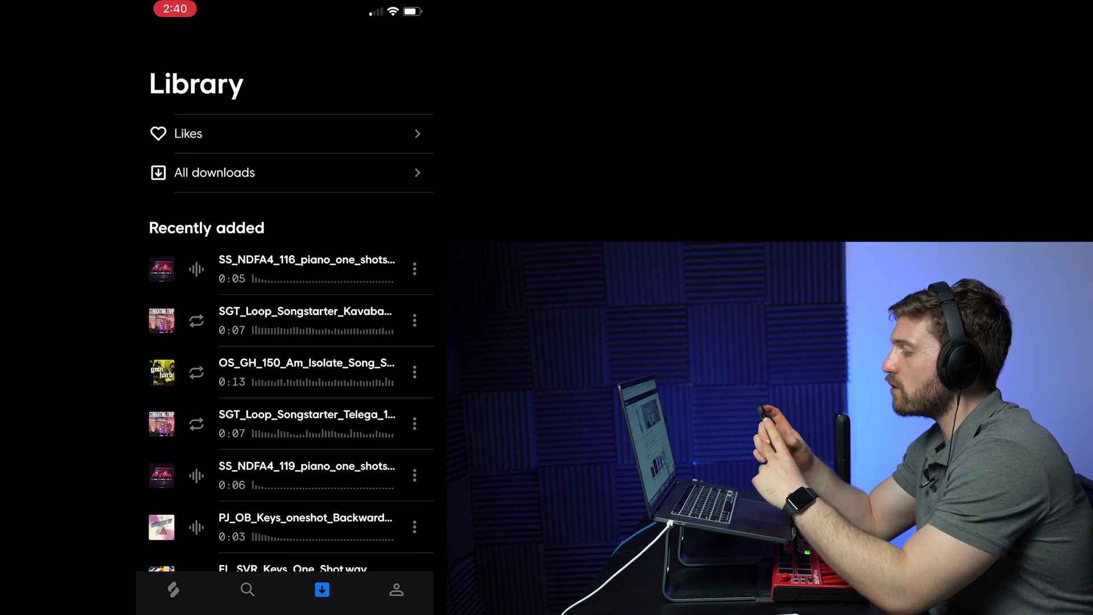
left_click(188, 134)
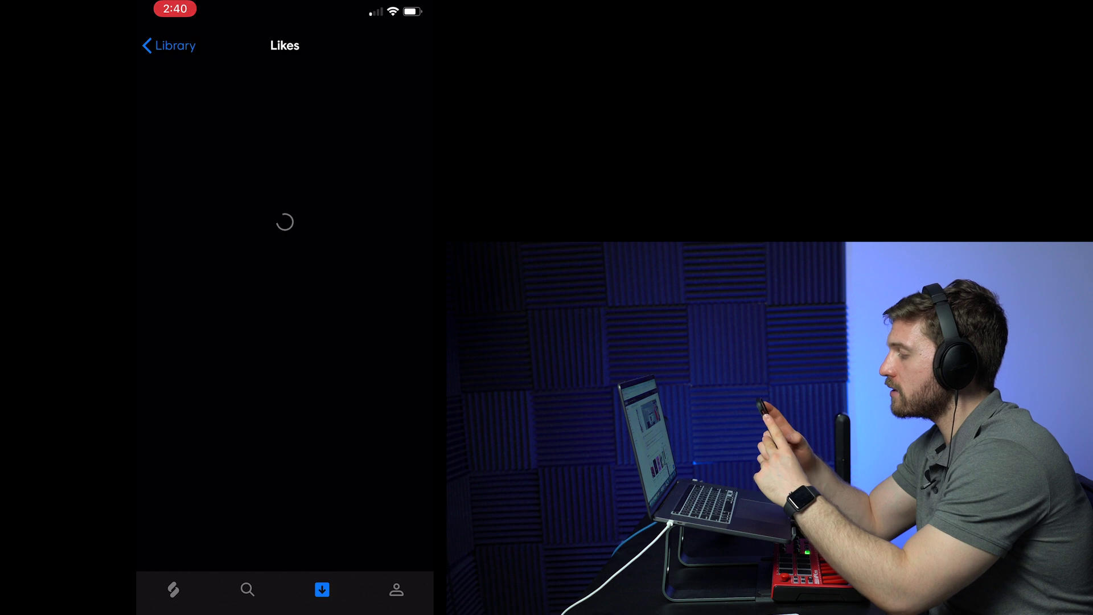
left_click(247, 589)
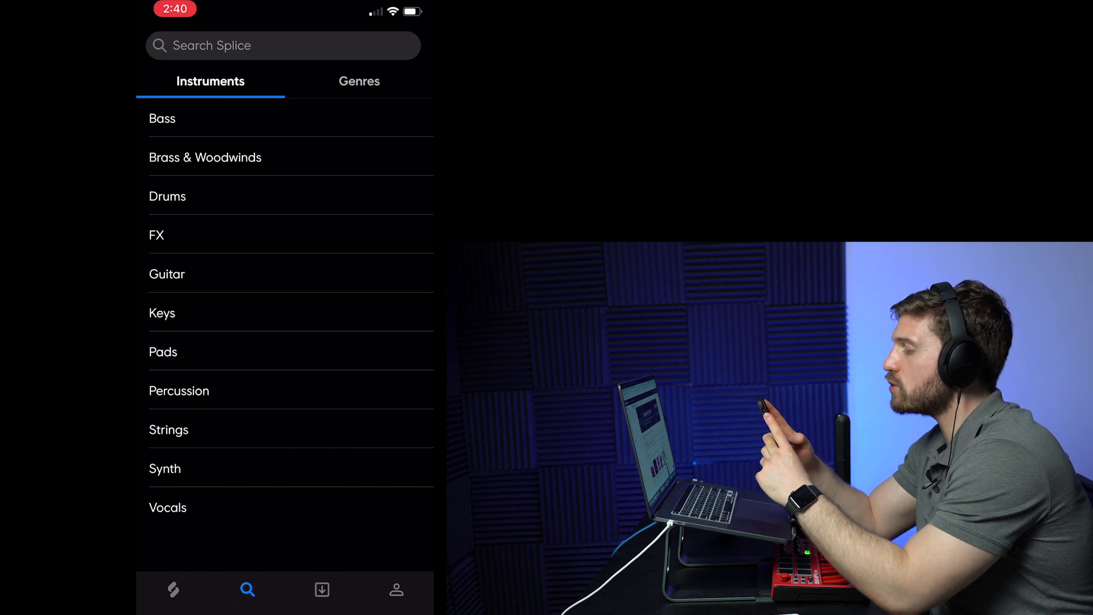
left_click(205, 157)
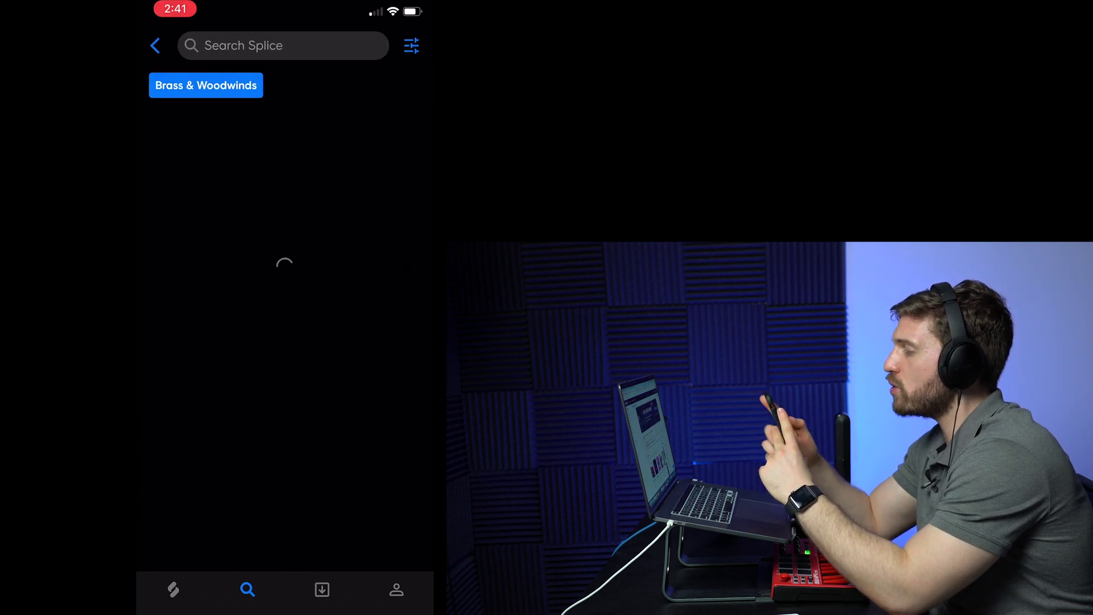
Preview the BOI1DA flute loop, then like the MCS_80 melodic resampled trumpet loop
left_click(307, 317)
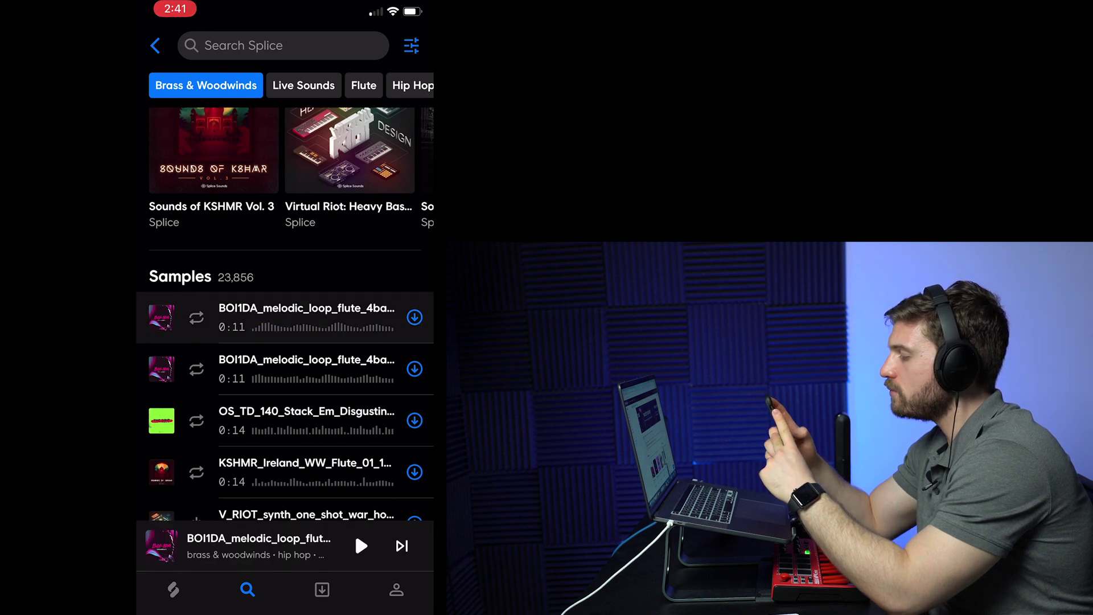
scroll(285, 313, "down", 6)
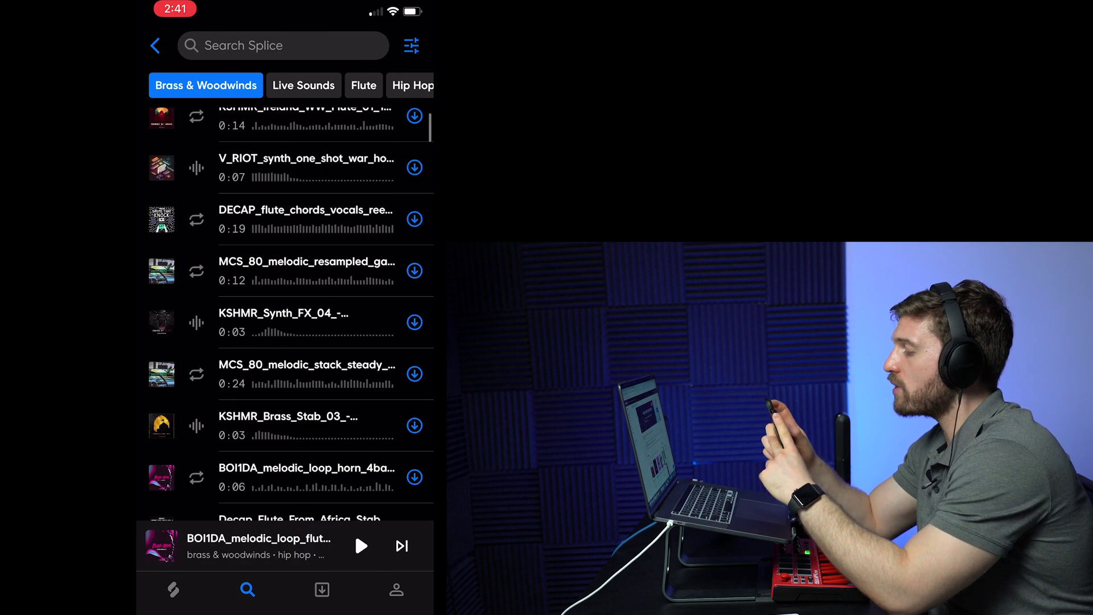
left_click(307, 270)
left_click(257, 546)
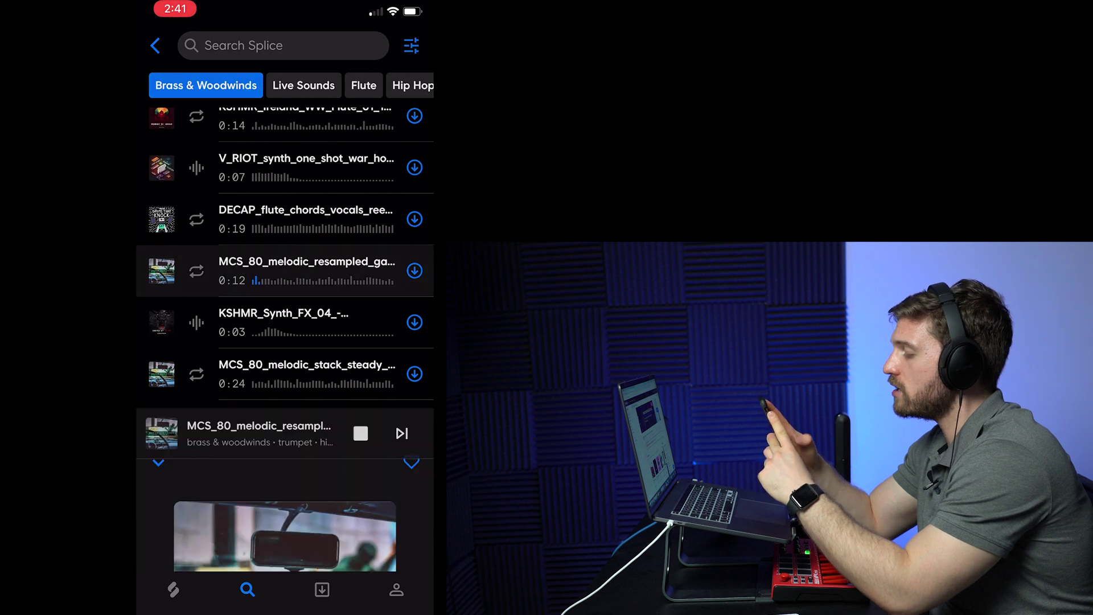
left_click(285, 469)
left_click(411, 47)
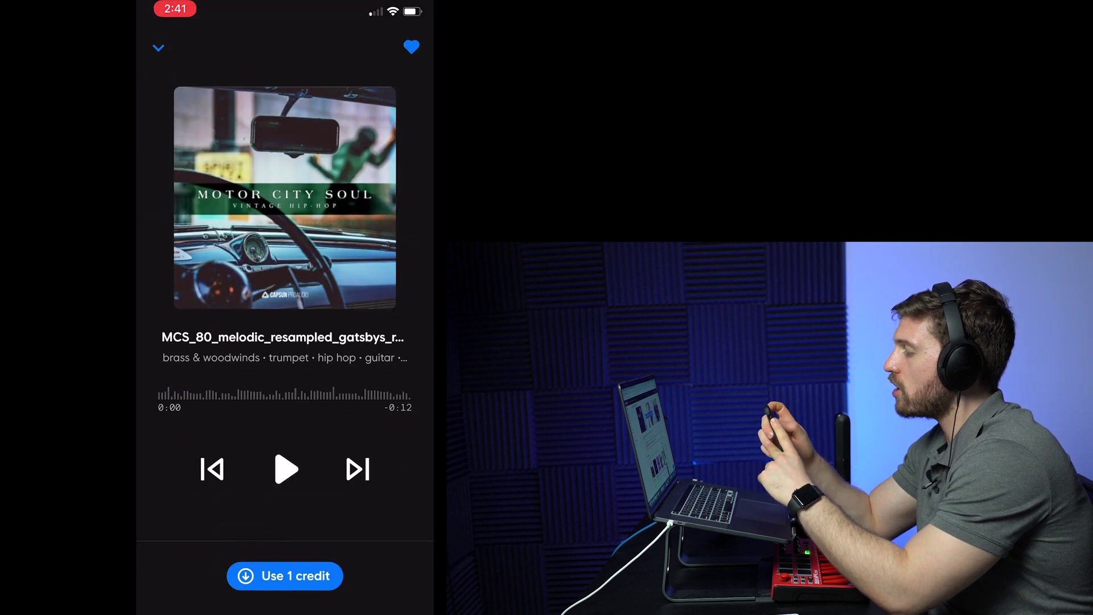
left_click(158, 47)
Scroll further and audition the OGDEKO ice wrist tonal loop in the full player
scroll(284, 313, "down", 8)
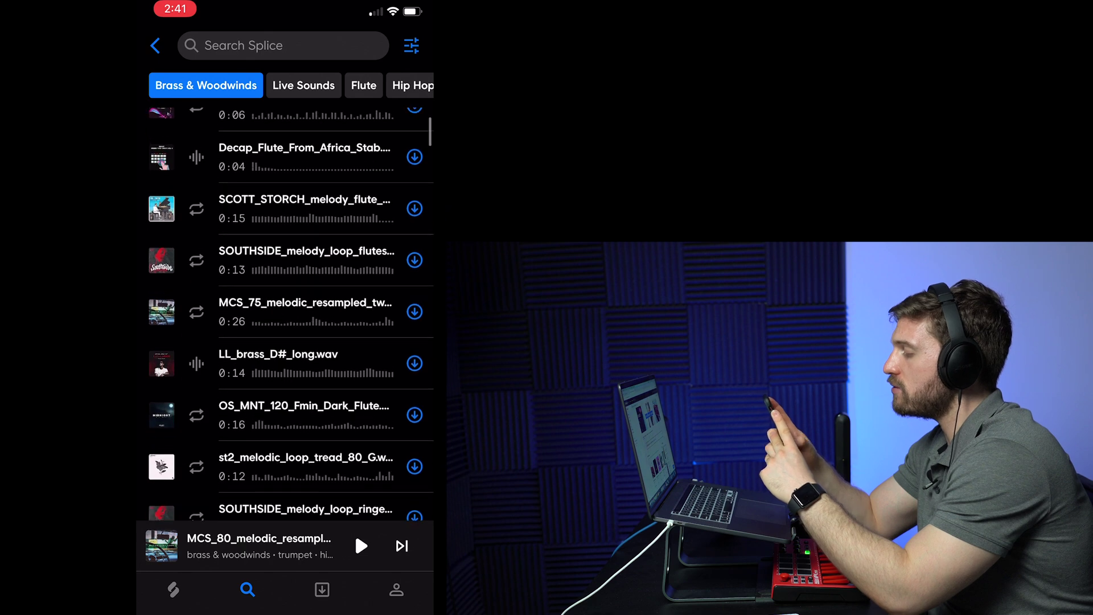
scroll(285, 313, "down", 2)
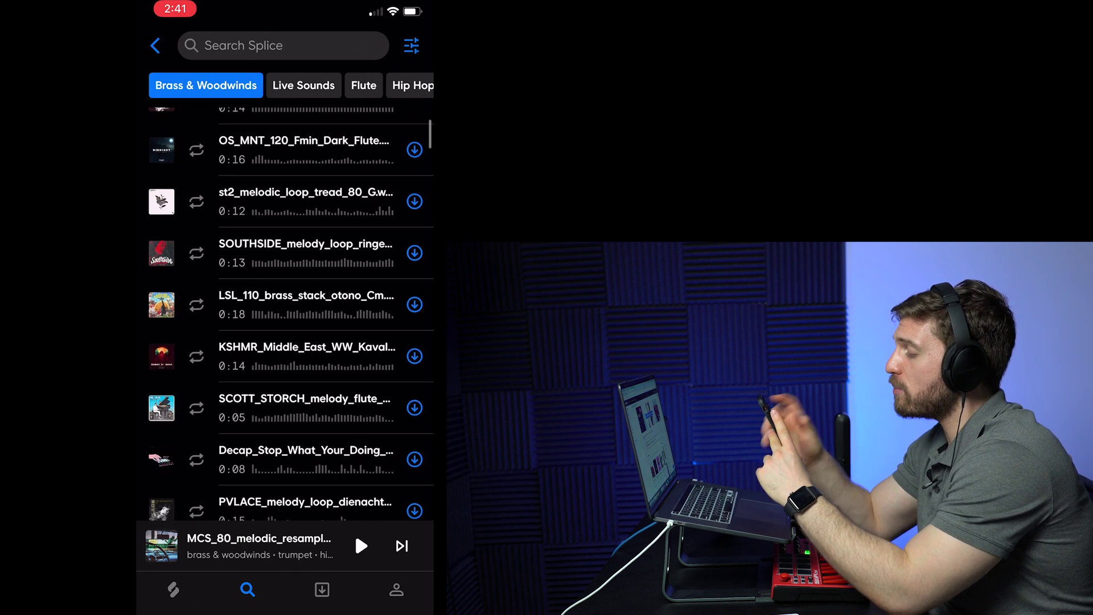
scroll(285, 314, "down", 15)
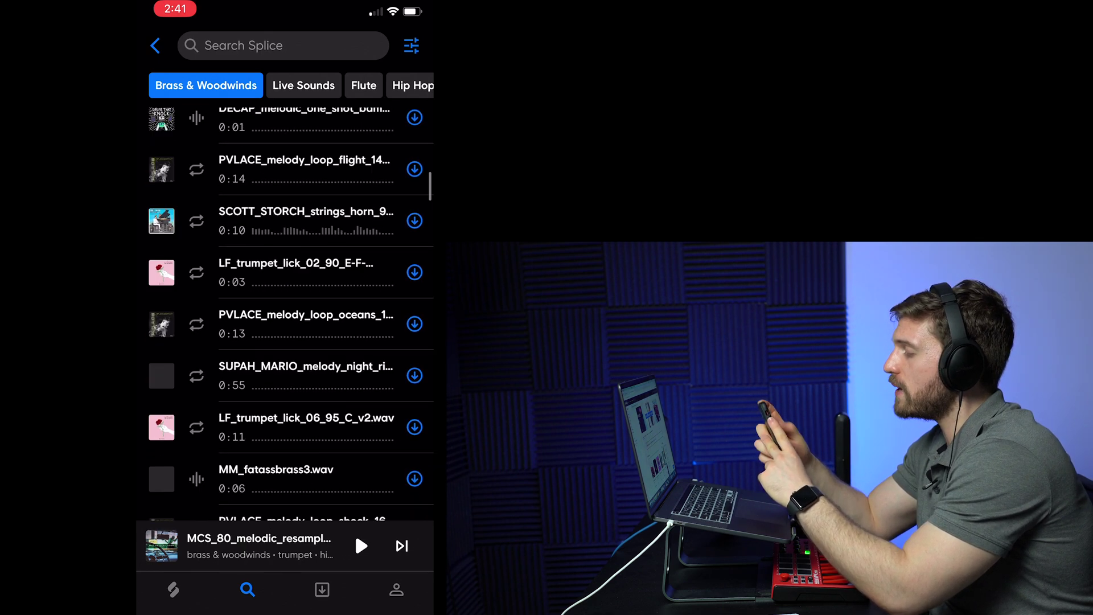
scroll(285, 313, "down", 15)
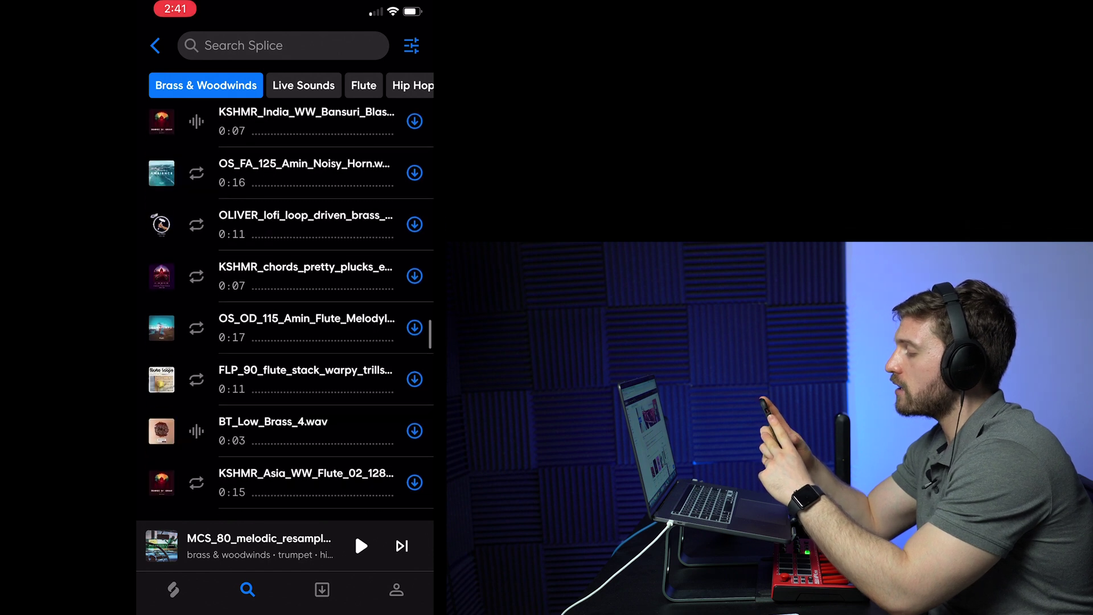
scroll(285, 313, "up", 20)
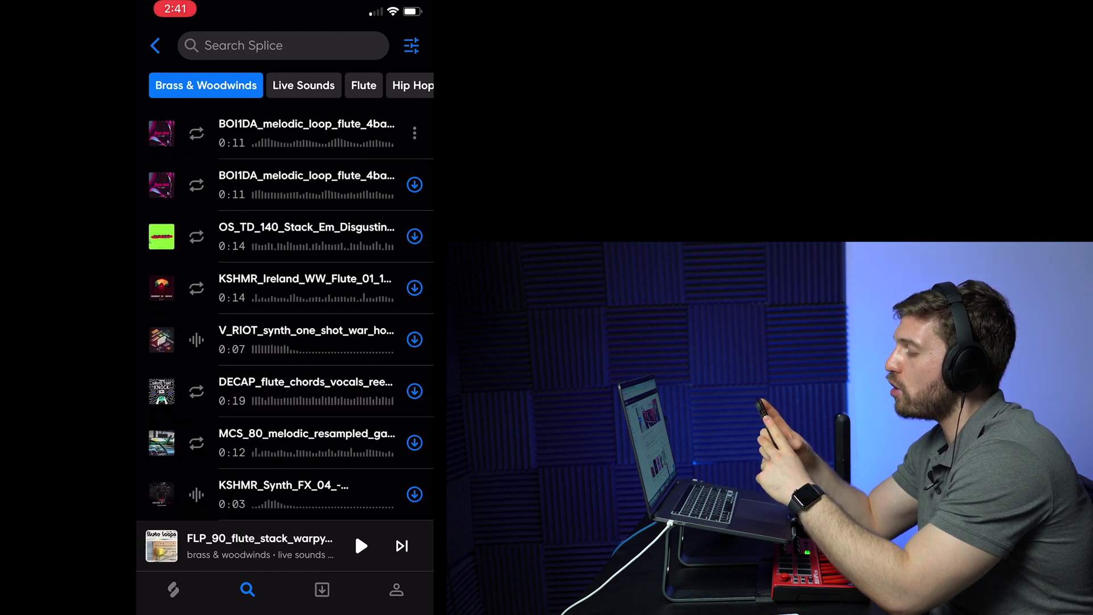
scroll(285, 313, "down", 15)
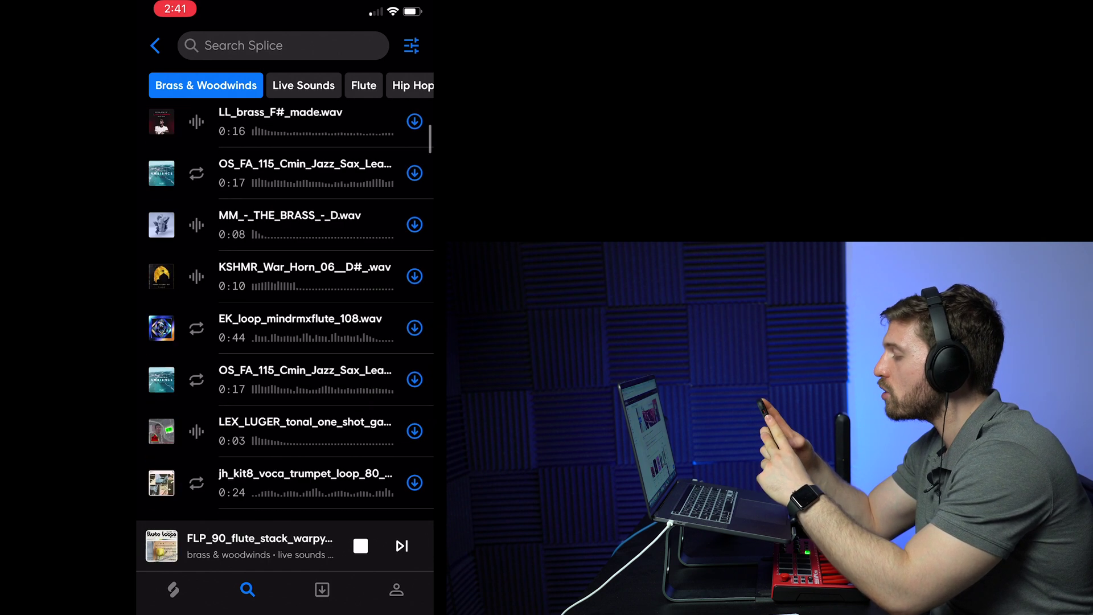
scroll(285, 313, "down", 5)
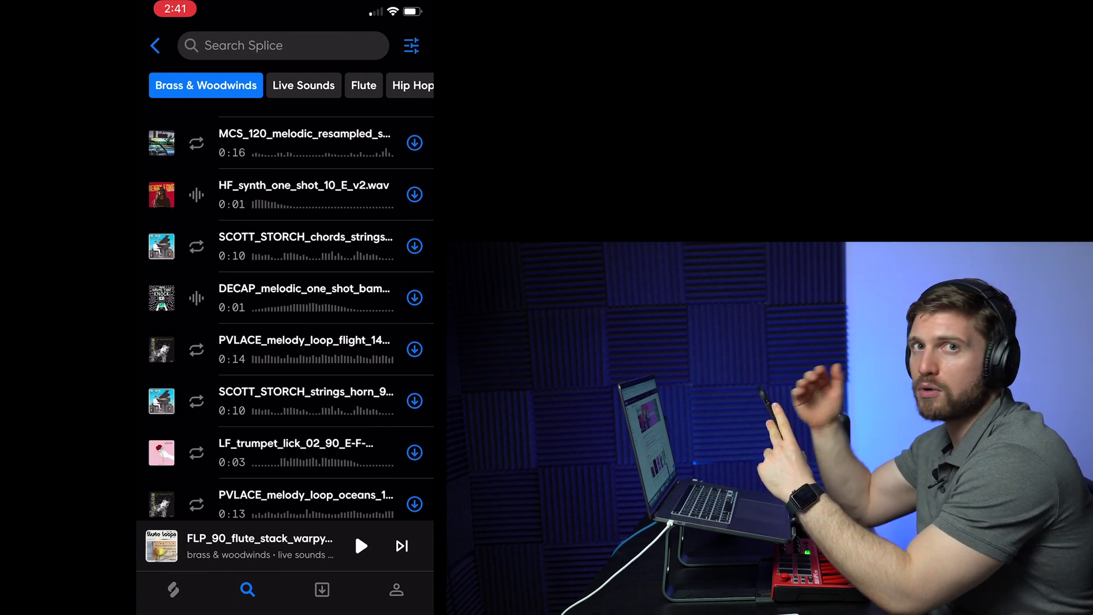
scroll(285, 313, "down", 10)
scroll(285, 313, "down", 15)
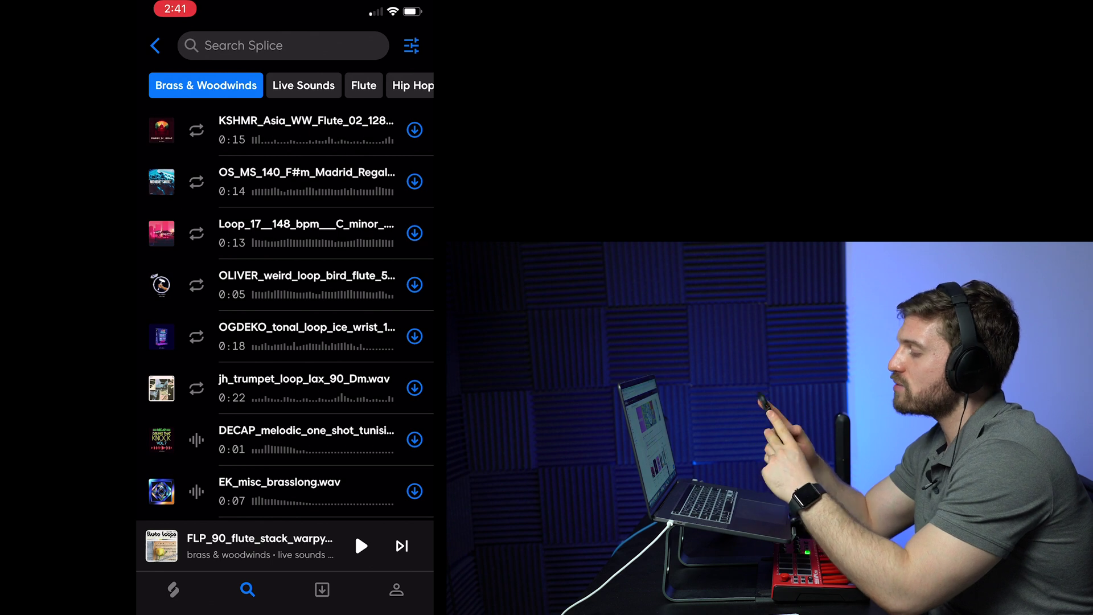
left_click(285, 336)
left_click(257, 546)
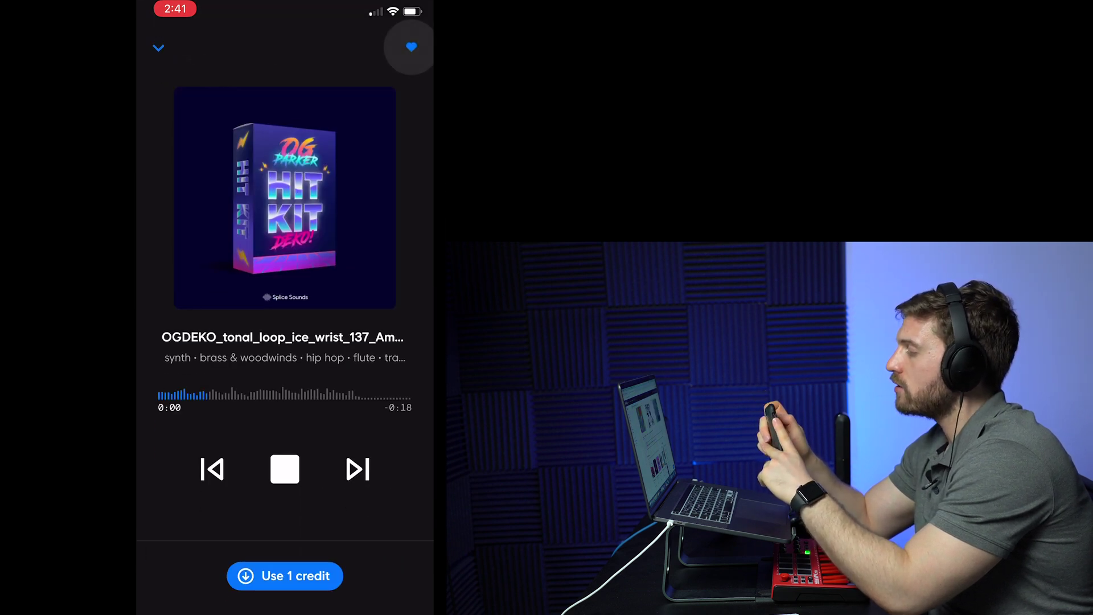
left_click_drag(411, 47, 411, 284)
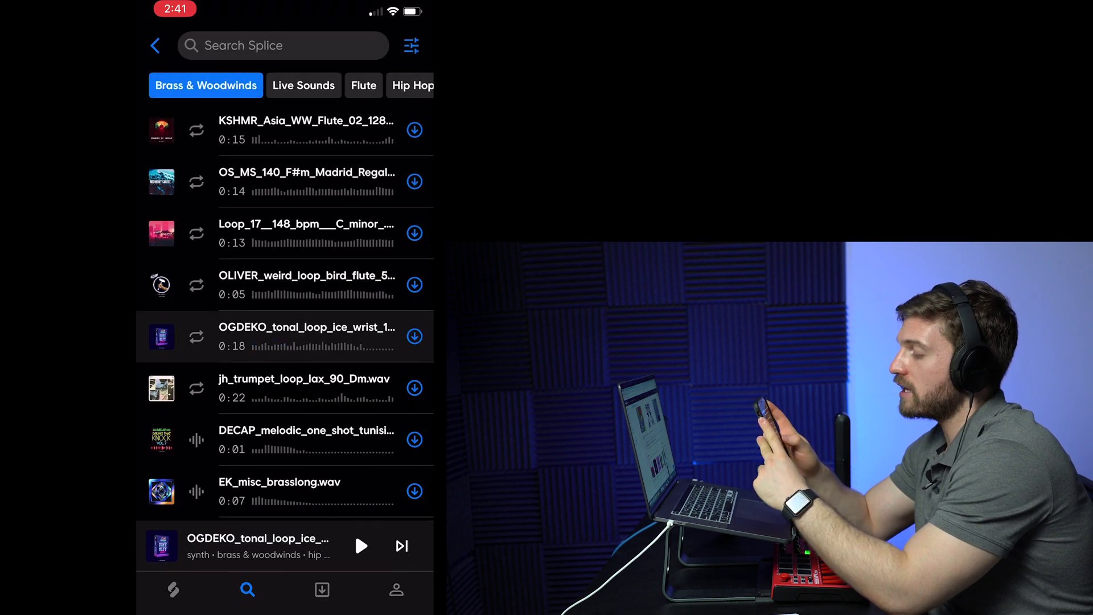
Preview the jh_trumpet_loop_lax_90_Dm loop and scroll through the Brass & Woodwinds results
left_click(402, 546)
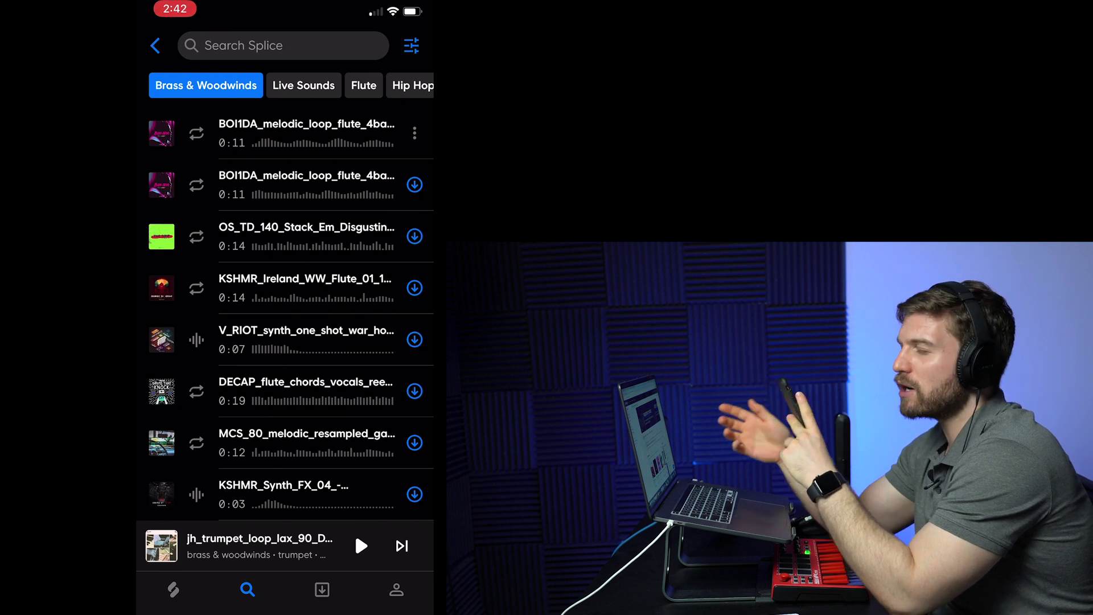
scroll(291, 314, "down", 6)
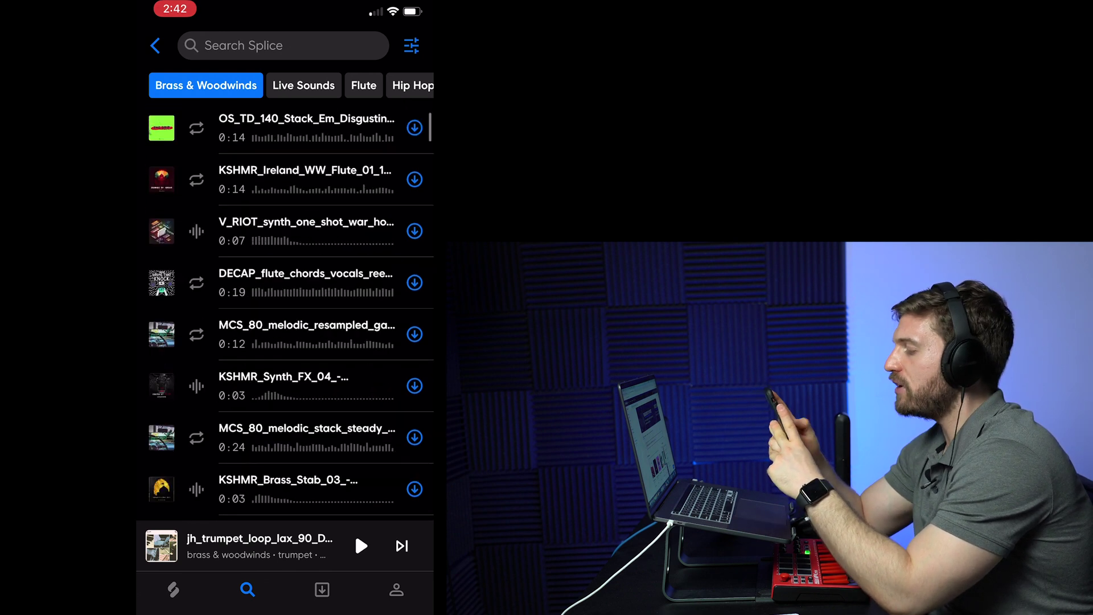
scroll(291, 313, "down", 10)
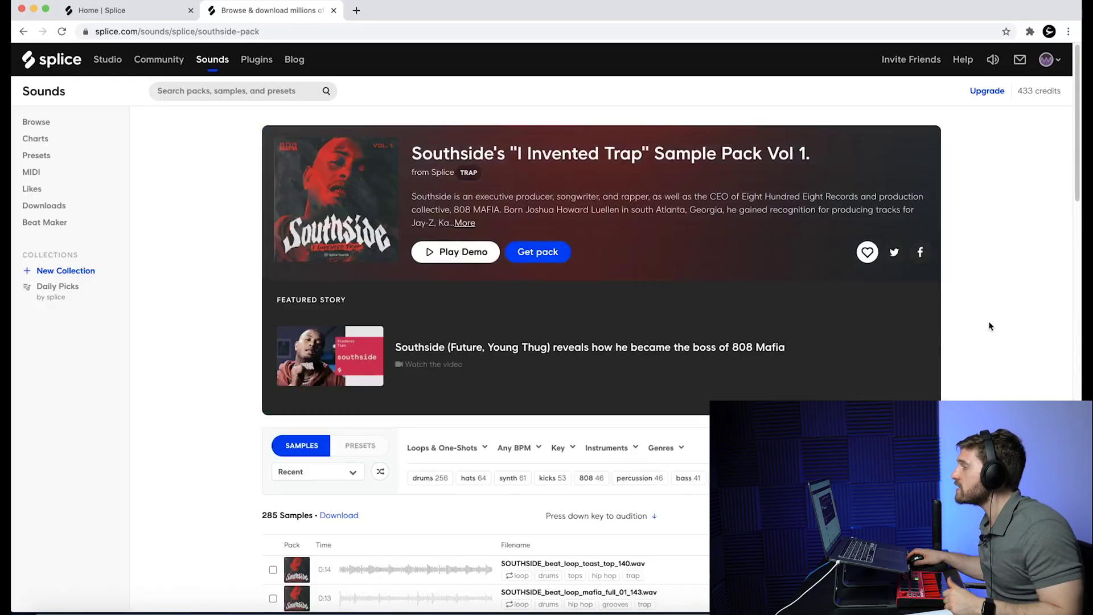
Scroll the Southside 'I Invented Trap' Vol 1 page down to its samples table
scroll(990, 326, "down", 5)
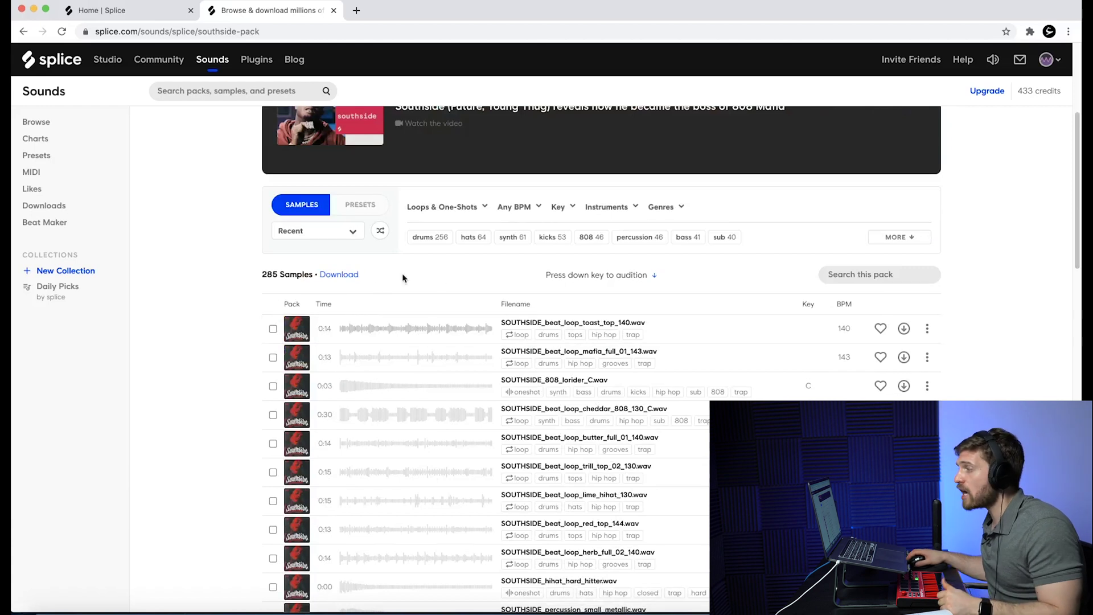
Apply the 'hats' tag filter to the Southside pack's samples
scroll(879, 316, "down", 1)
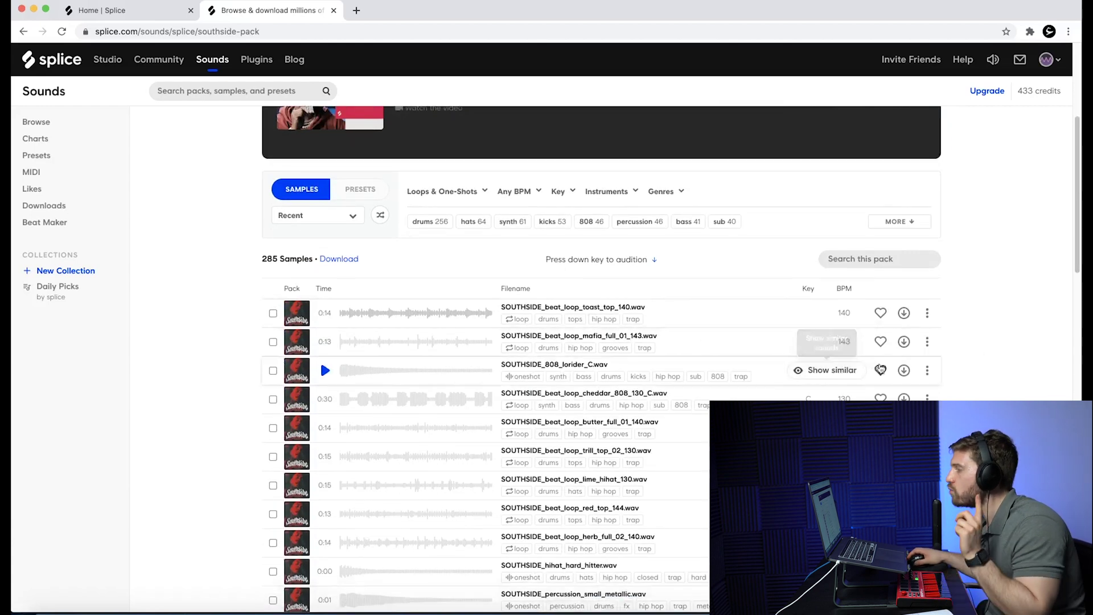
left_click(474, 221)
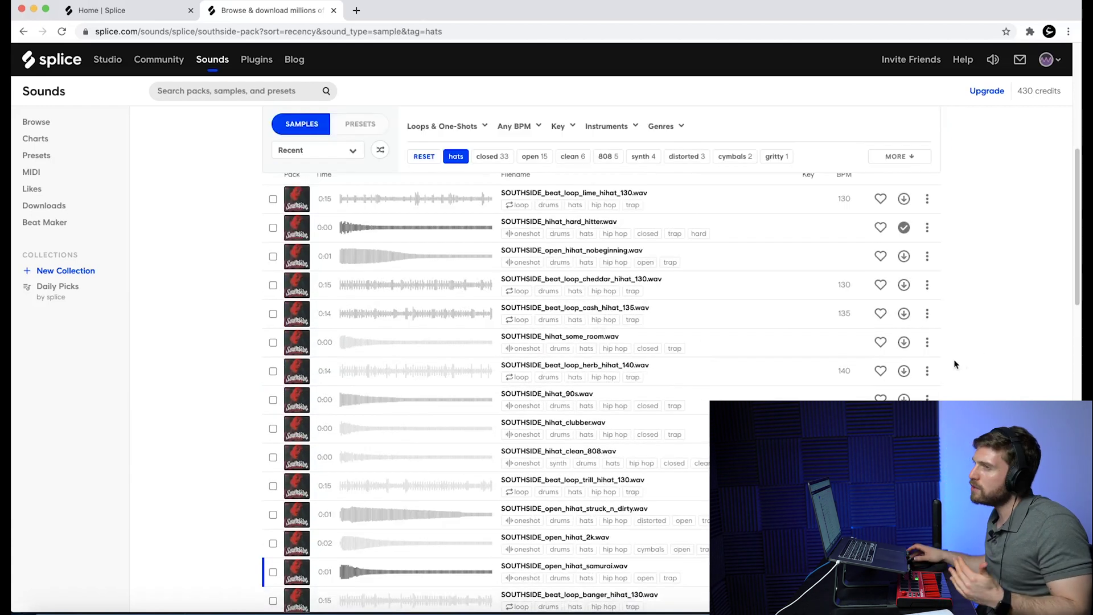